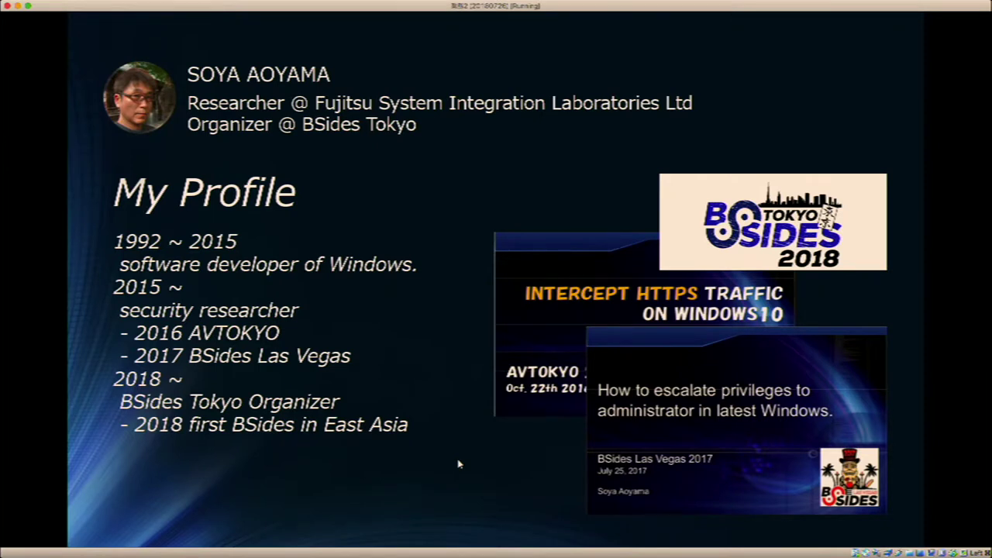
Advance to the May 12, 2017 slide and reveal the WannaCry news headline collage
{"action": "key", "text": "Right"}
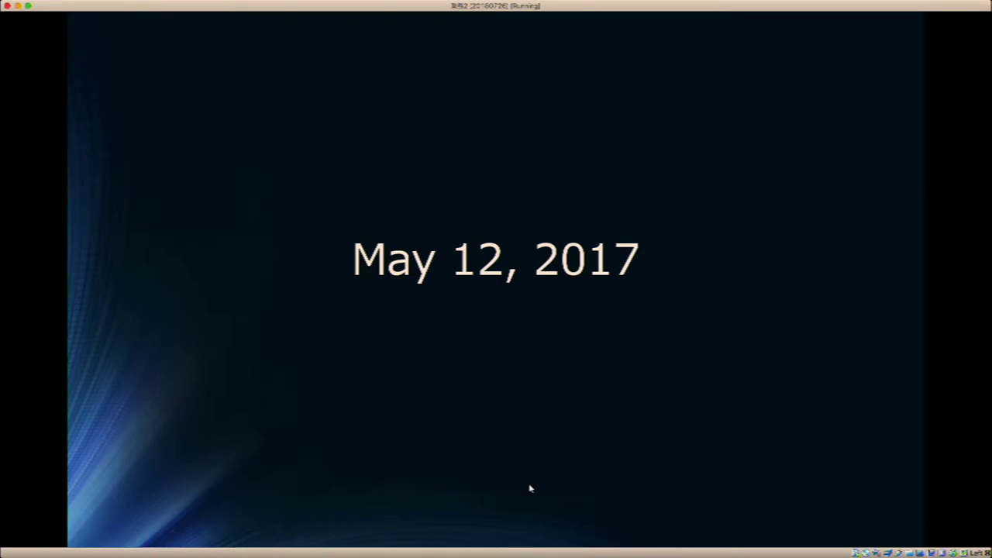
{"action": "key", "text": "Right"}
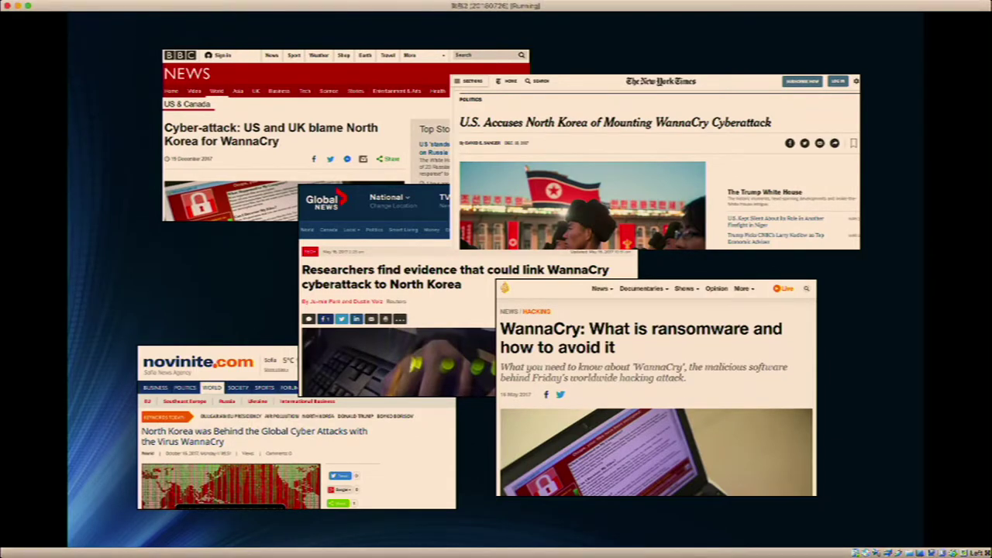
Advance to the 'Microsoft's answer to Ransomware' slide
{"action": "key", "text": "Right"}
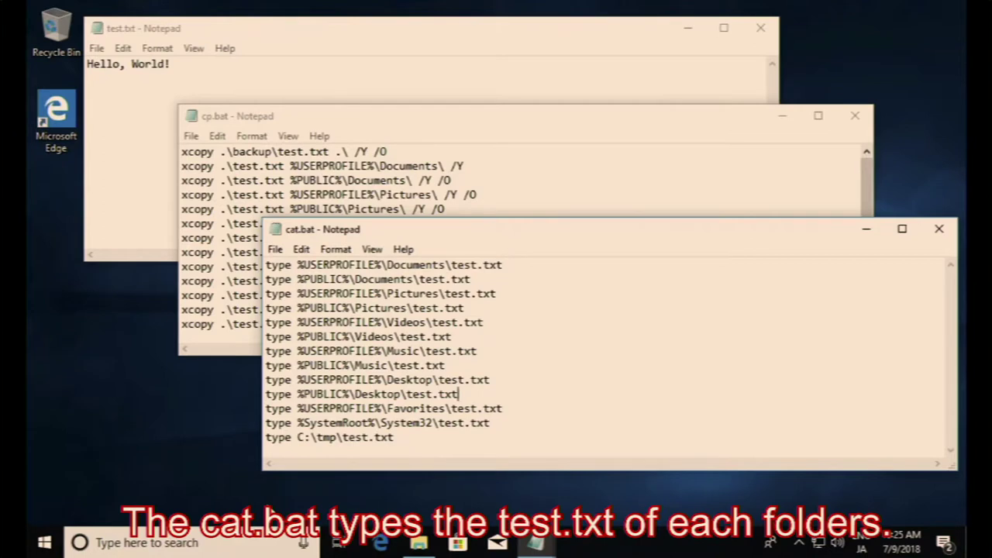
Launch Command Prompt as administrator from a 'cmd' search
{"action": "left_click", "coordinate": [254, 547]}
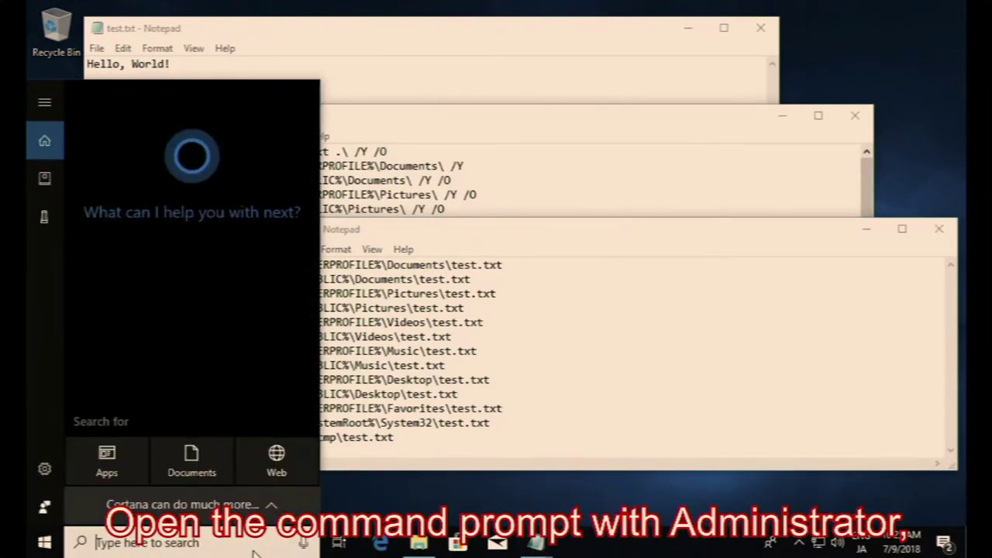
{"action": "type", "text": "cmd"}
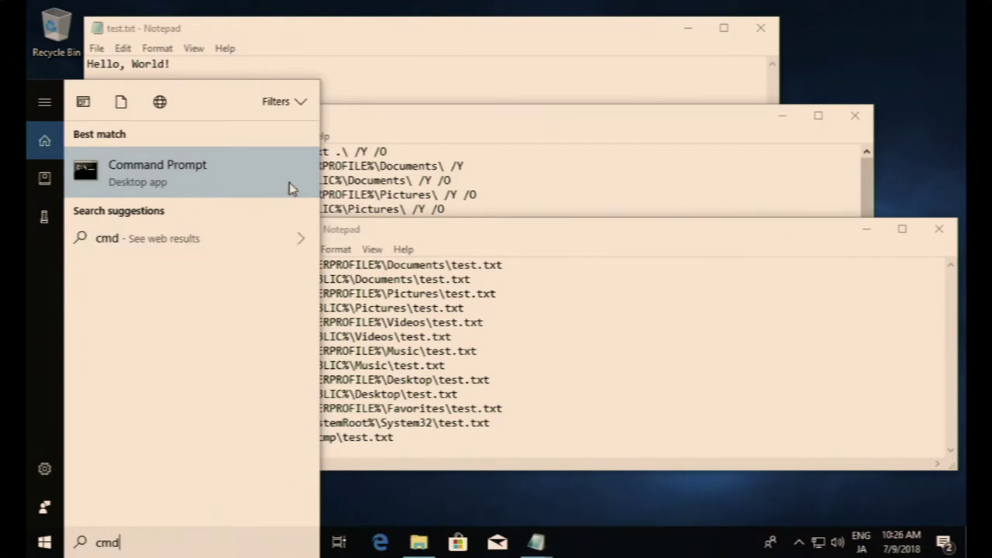
{"action": "right_click", "coordinate": [288, 188]}
{"action": "left_click", "coordinate": [248, 201]}
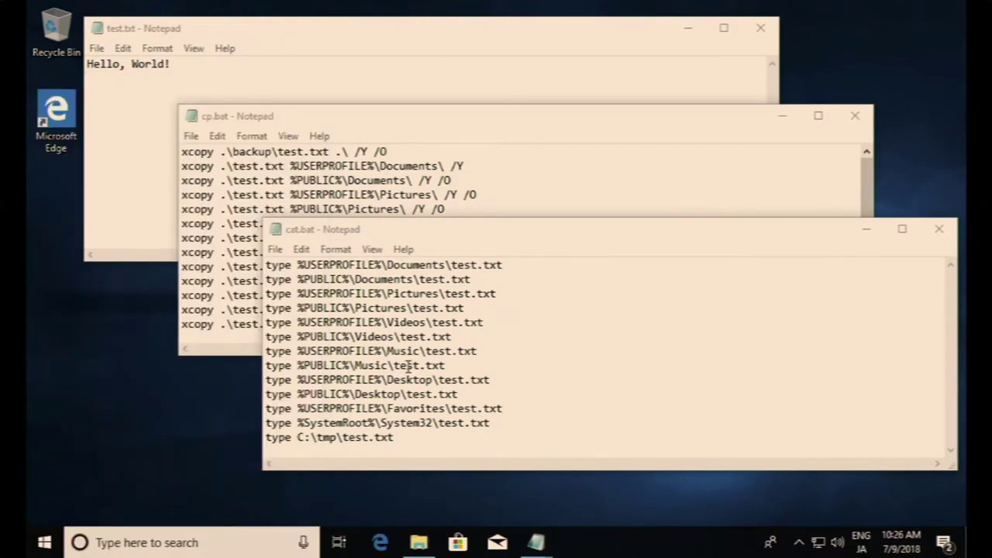
Run cp.bat from C:\tmp to copy test.txt into every listed folder
{"action": "type", "text": "cd\t"}
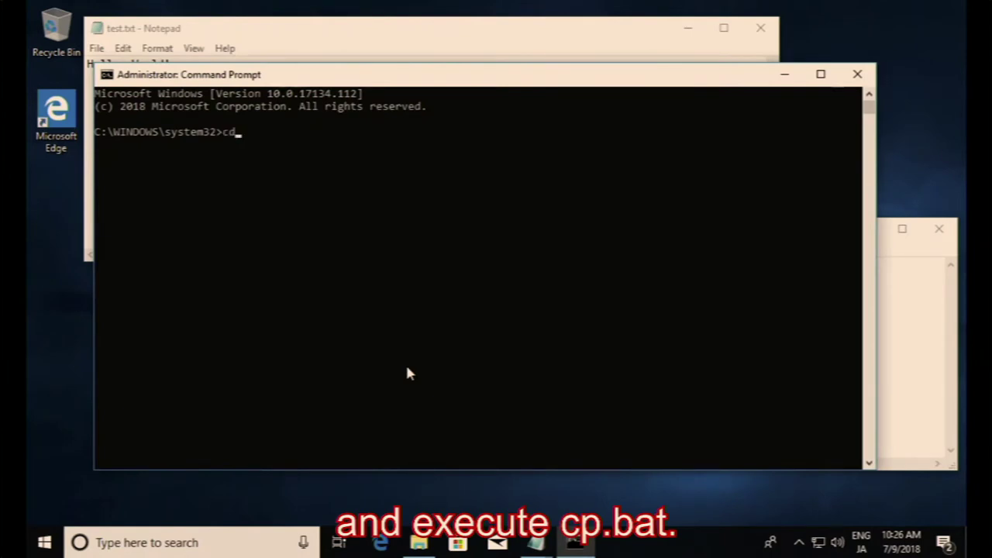
{"action": "type", "text": "mp"}
{"action": "key", "text": "Return"}
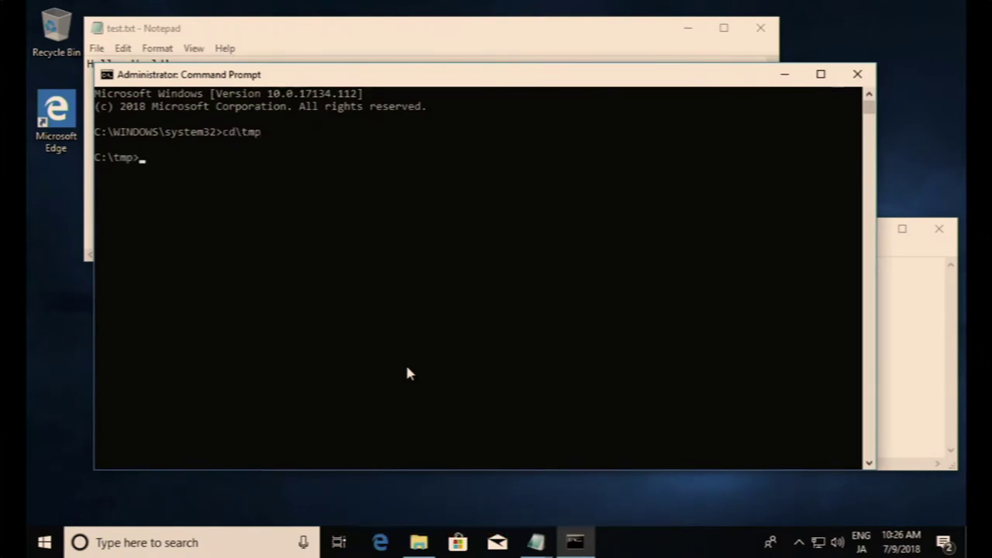
{"action": "type", "text": "cp"}
{"action": "key", "text": "Return"}
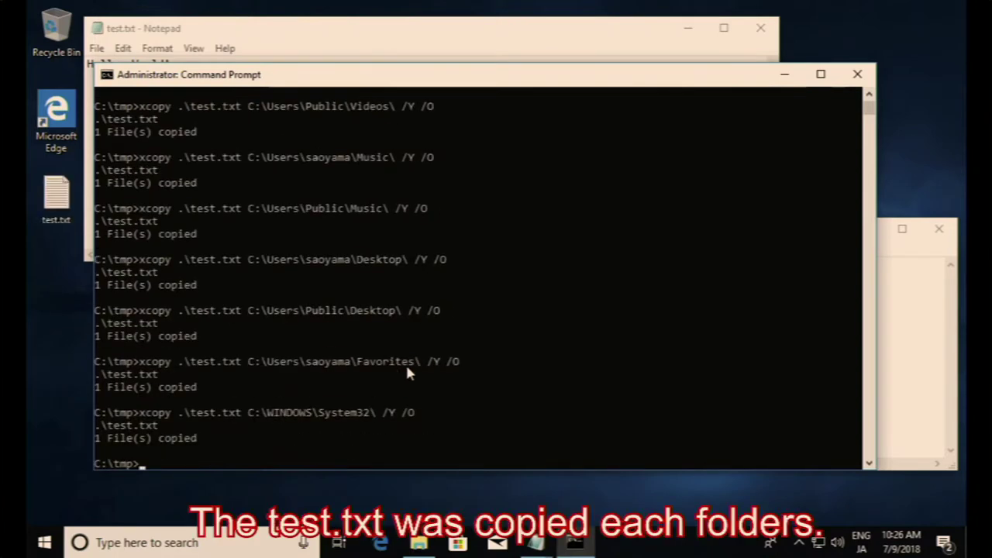
{"action": "left_click", "coordinate": [260, 543]}
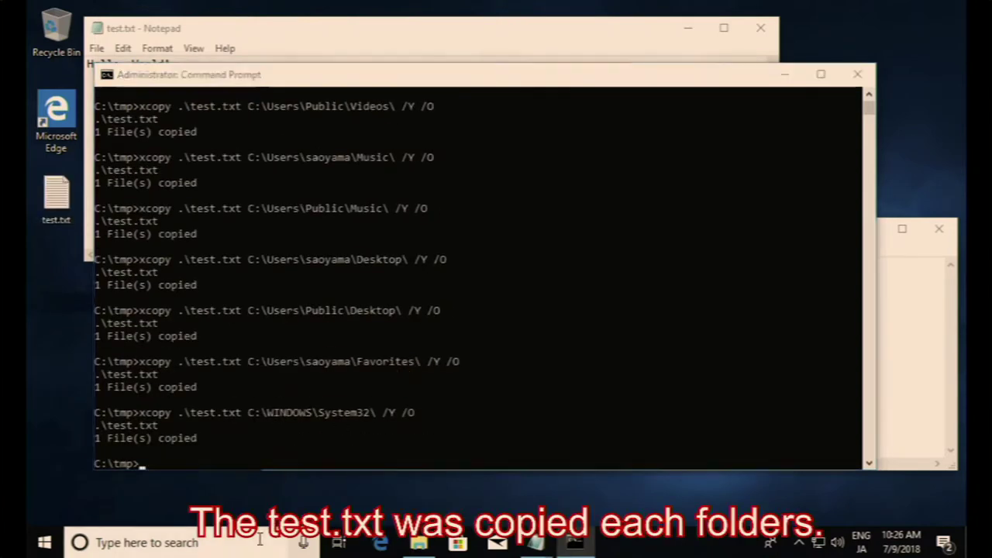
Open a regular Command Prompt in C:\tmp and run cat to print every test.txt copy
{"action": "type", "text": "cmd"}
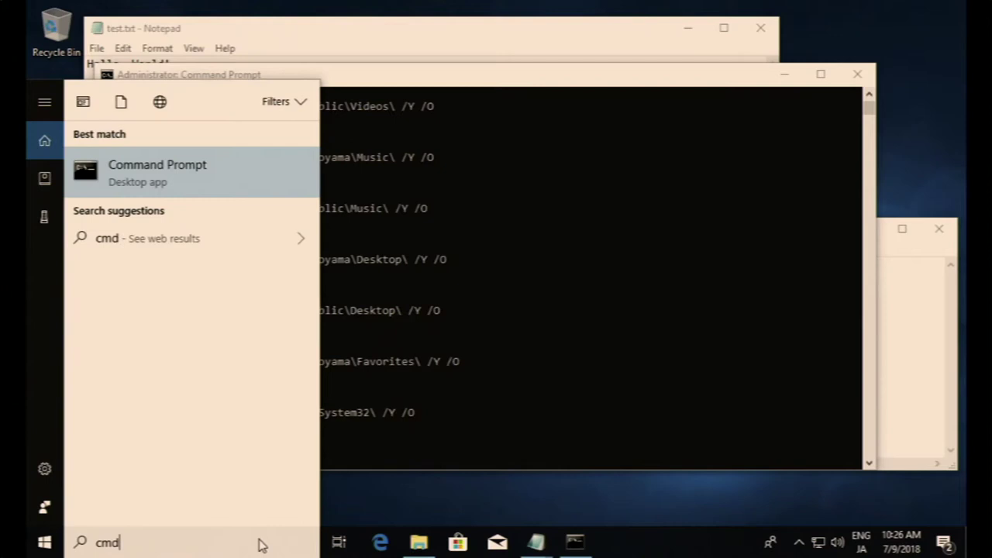
{"action": "key", "text": "Return"}
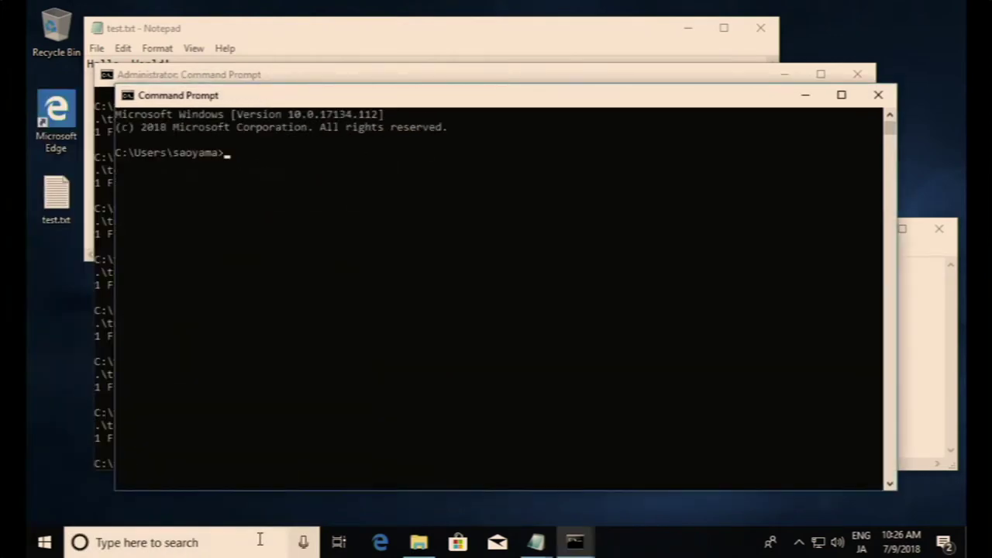
{"action": "type", "text": "cd\\t"}
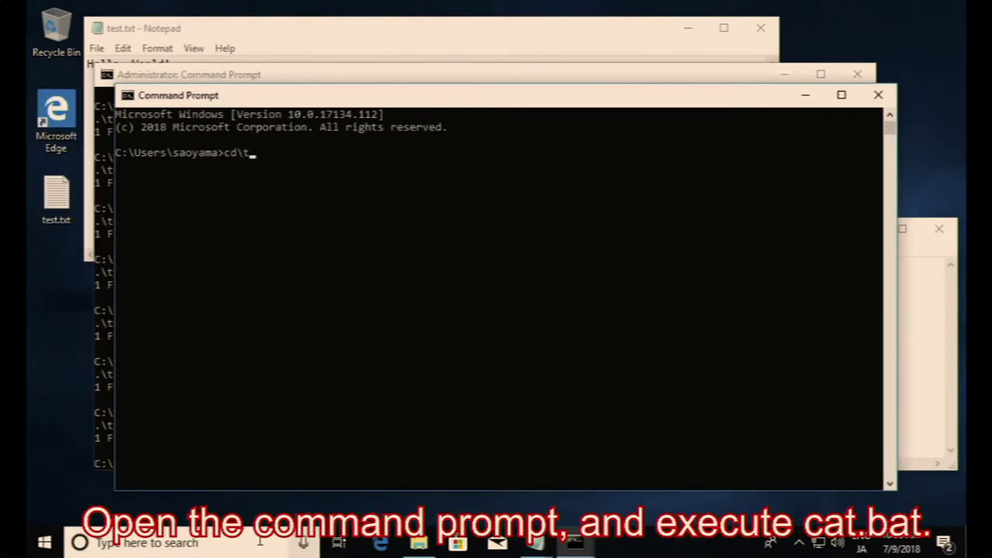
{"action": "type", "text": "mp"}
{"action": "key", "text": "Return"}
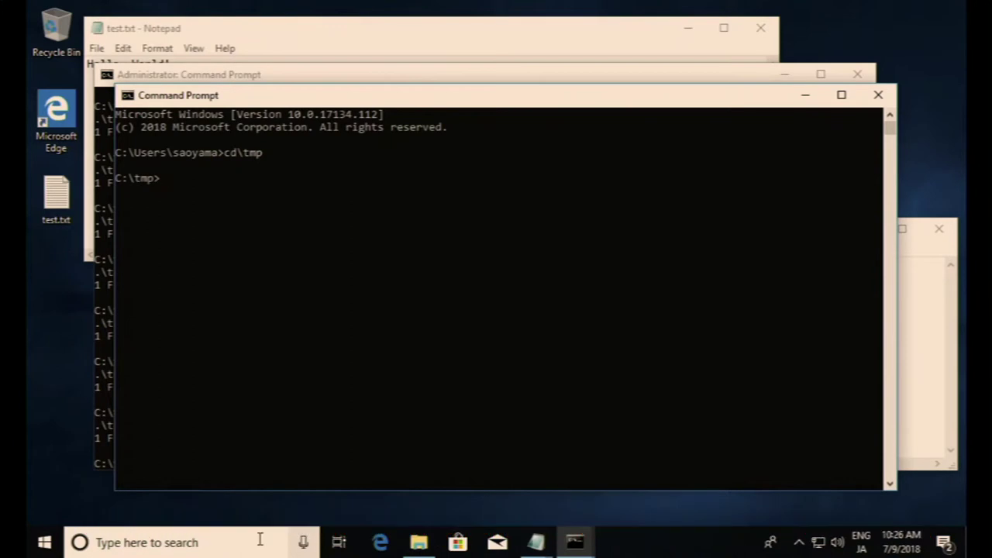
{"action": "type", "text": "cat"}
{"action": "key", "text": "Return"}
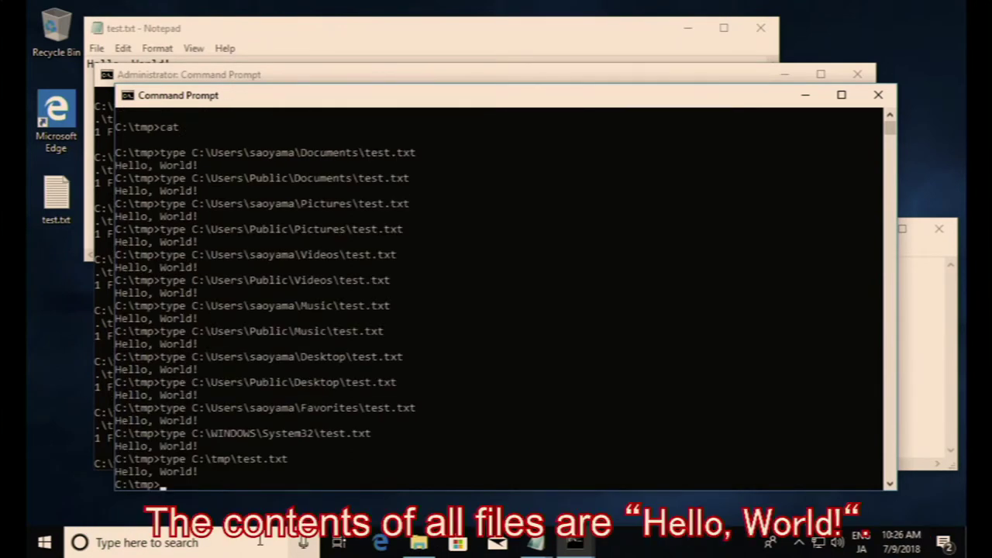
Run test, then rerun cat to see all copies garbled except the Public Desktop one
{"action": "key", "text": "Return"}
{"action": "key", "text": "Return"}
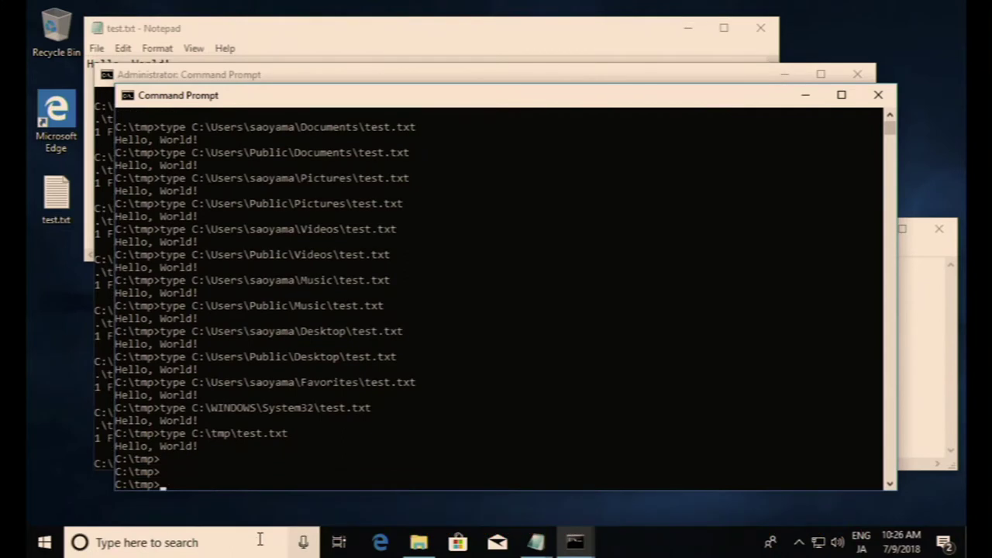
{"action": "type", "text": "te"}
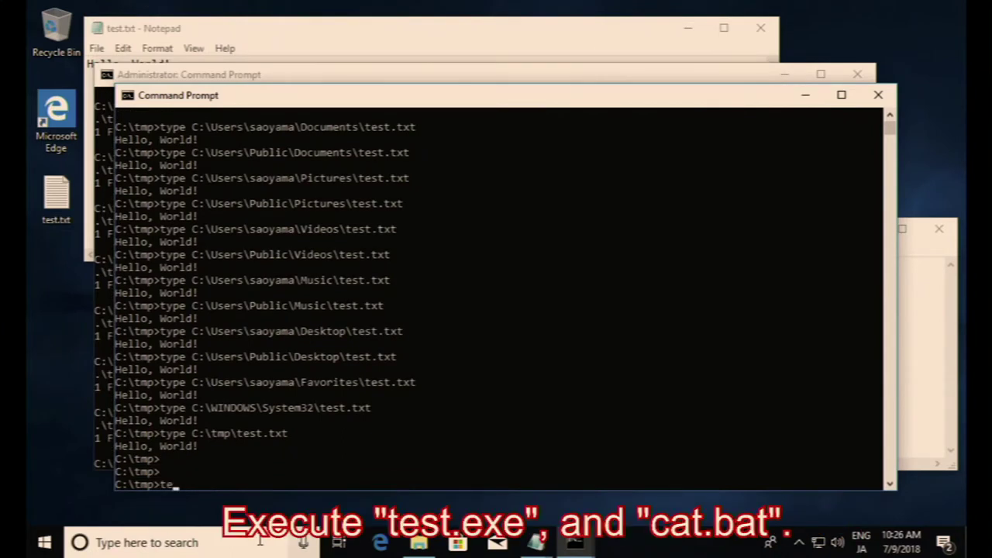
{"action": "type", "text": "st"}
{"action": "key", "text": "Return"}
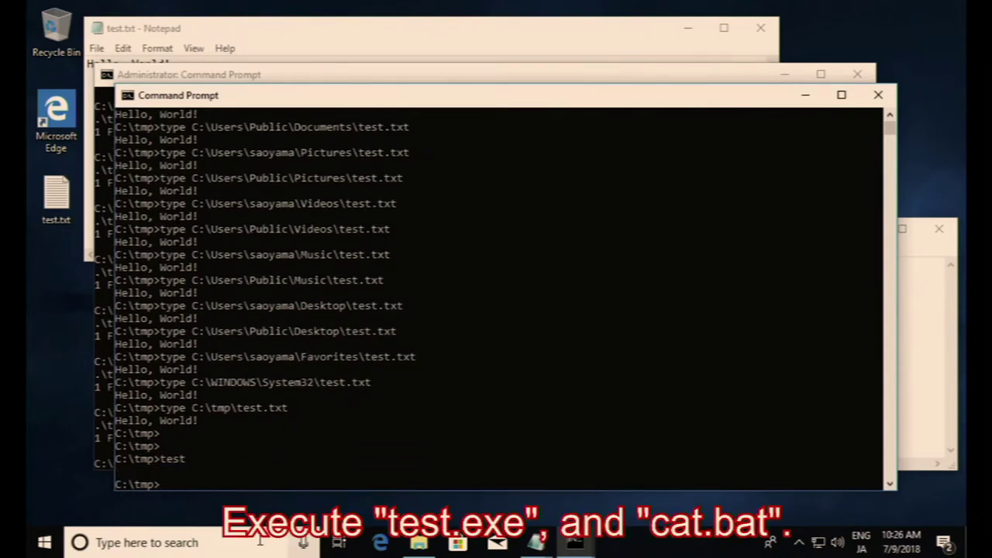
{"action": "type", "text": "cat"}
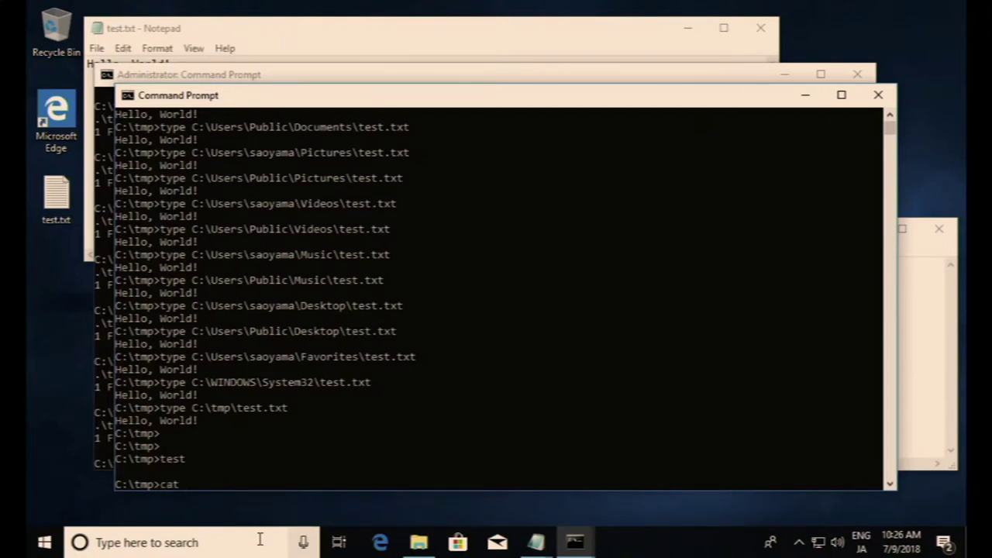
{"action": "key", "text": "Return"}
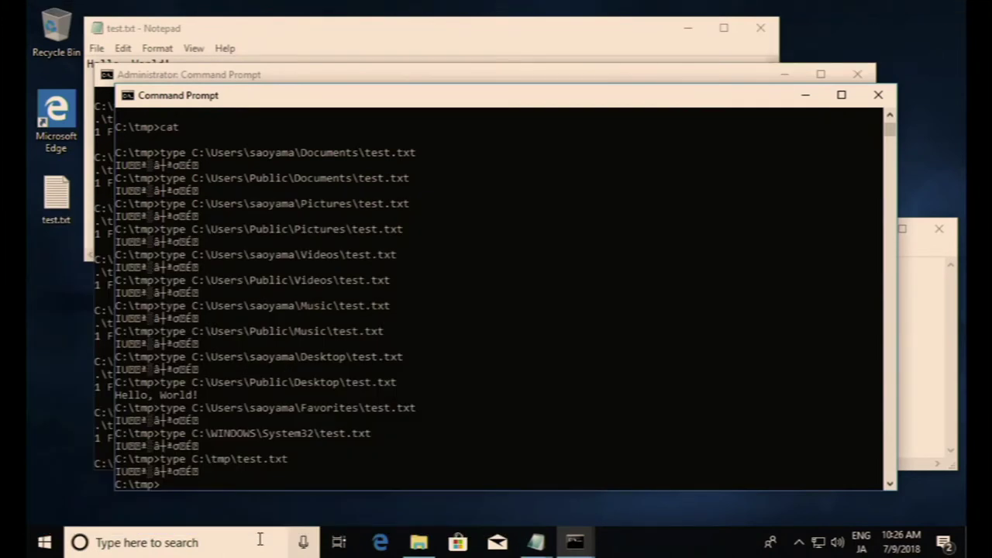
Rerun cp.bat in the administrator prompt, then enter cat in the regular prompt to recheck
{"action": "left_click", "coordinate": [224, 75]}
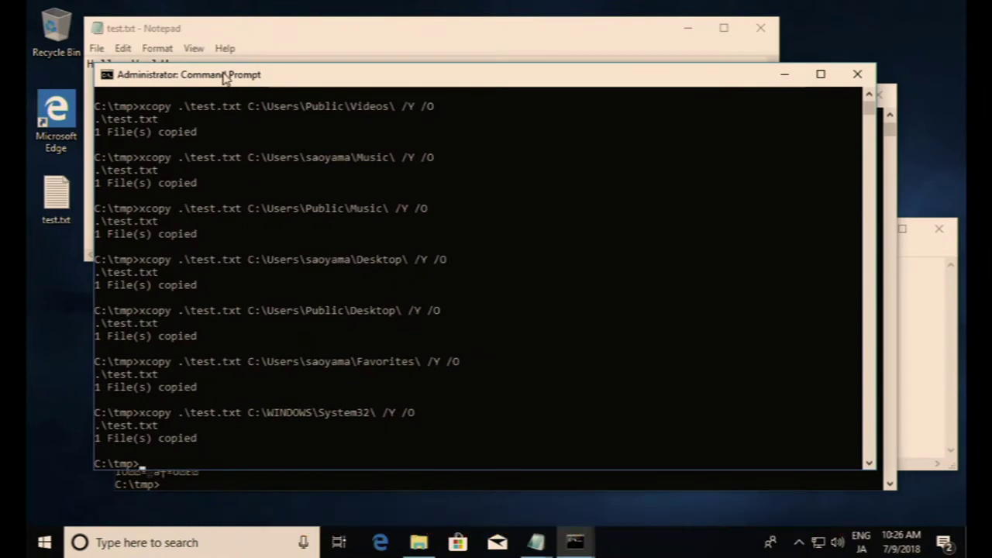
{"action": "type", "text": "cp"}
{"action": "key", "text": "Return"}
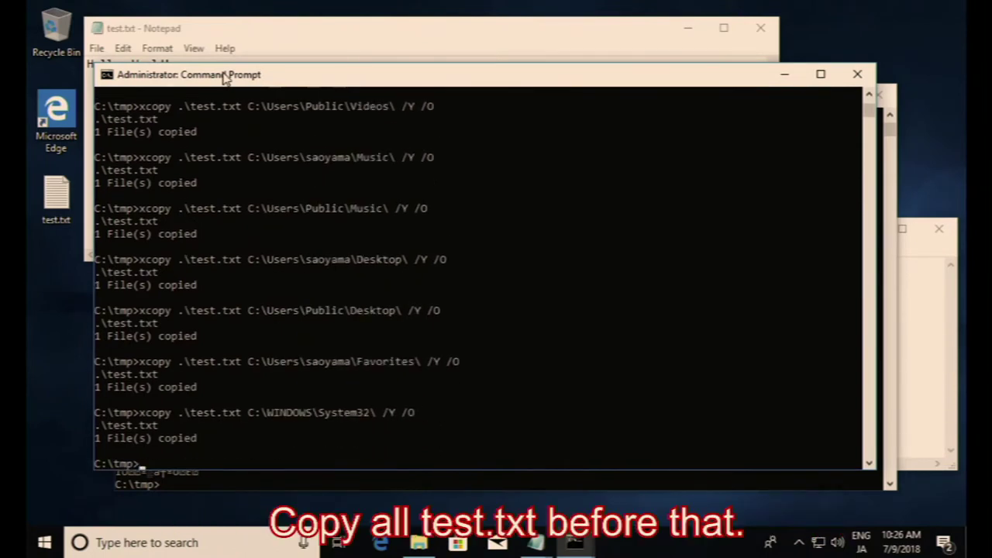
{"action": "left_click", "coordinate": [258, 479]}
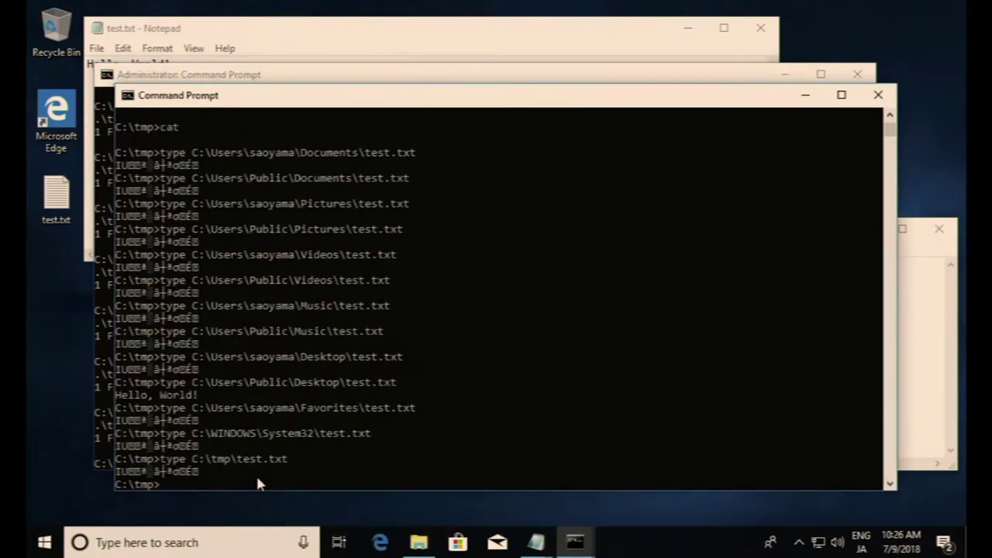
{"action": "key", "text": "Return"}
{"action": "key", "text": "Return"}
{"action": "type", "text": "cat"}
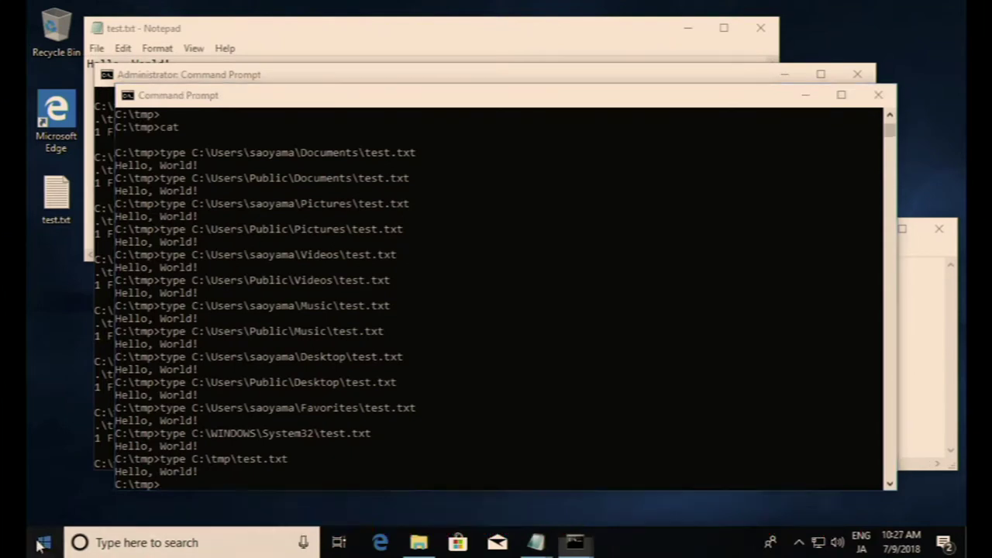
Go to Settings' Update & Security > Windows Security and launch Windows Defender Security Center
{"action": "left_click", "coordinate": [42, 543]}
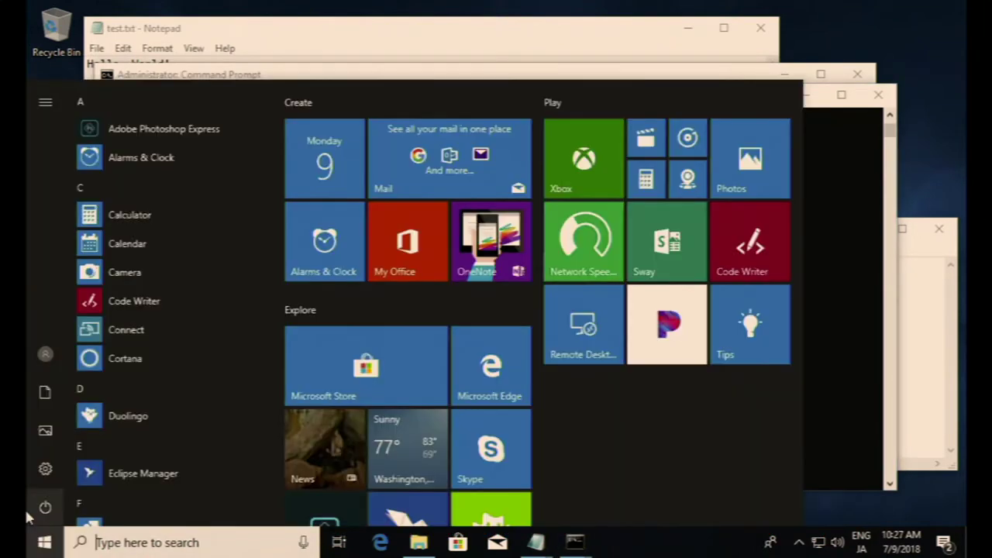
{"action": "left_click", "coordinate": [40, 471]}
{"action": "scroll", "coordinate": [392, 428], "scroll_direction": "down", "scroll_amount": 2}
{"action": "scroll", "coordinate": [401, 420], "scroll_direction": "down", "scroll_amount": 1}
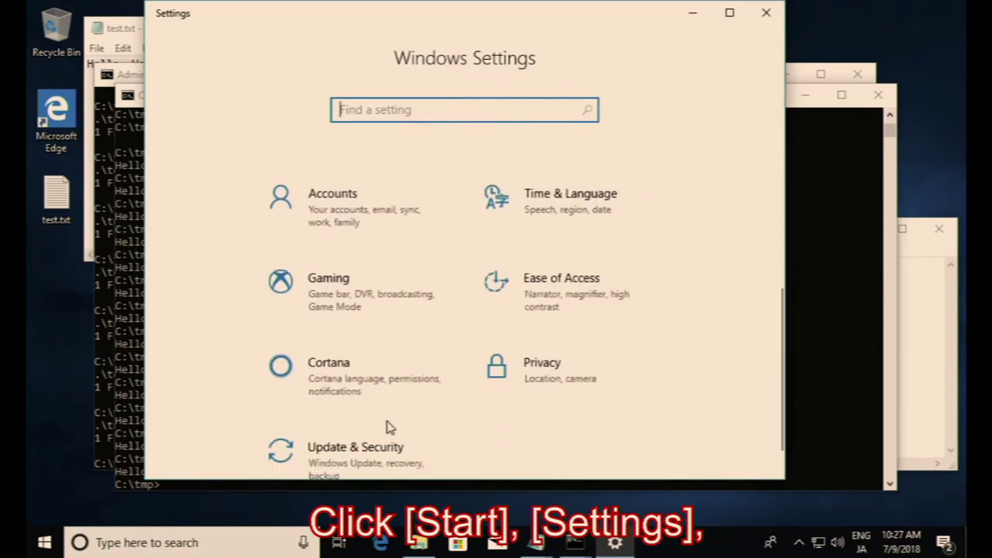
{"action": "left_click", "coordinate": [372, 447]}
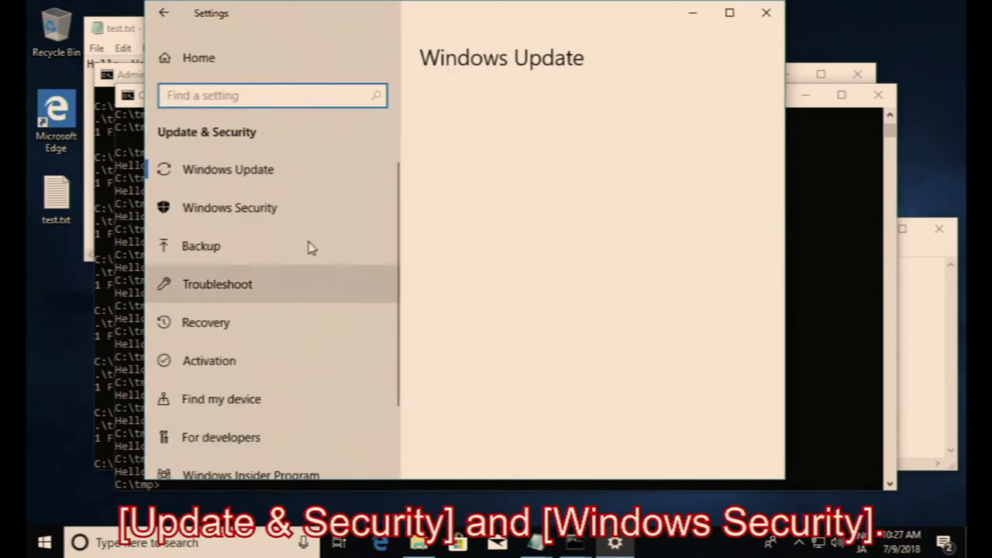
{"action": "left_click", "coordinate": [283, 207]}
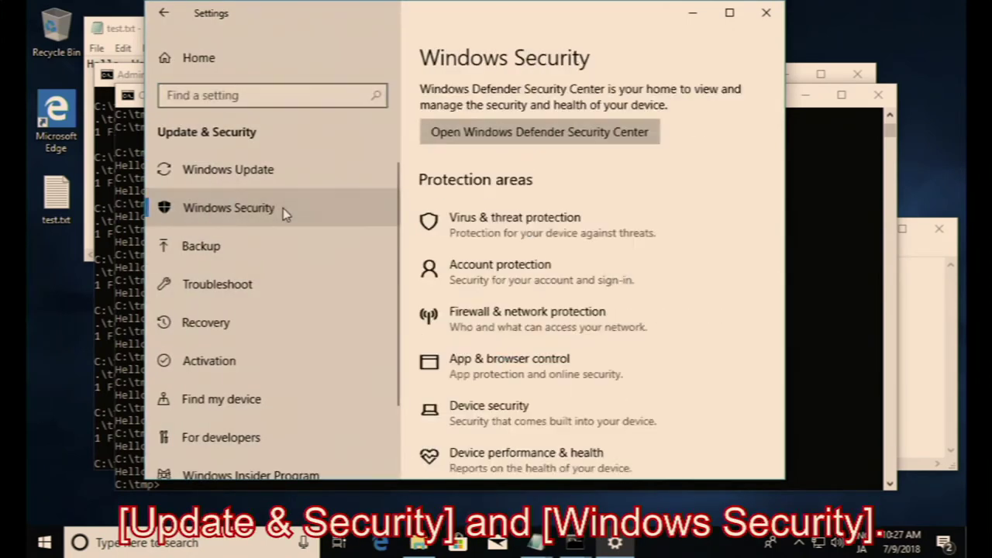
{"action": "left_click", "coordinate": [504, 129]}
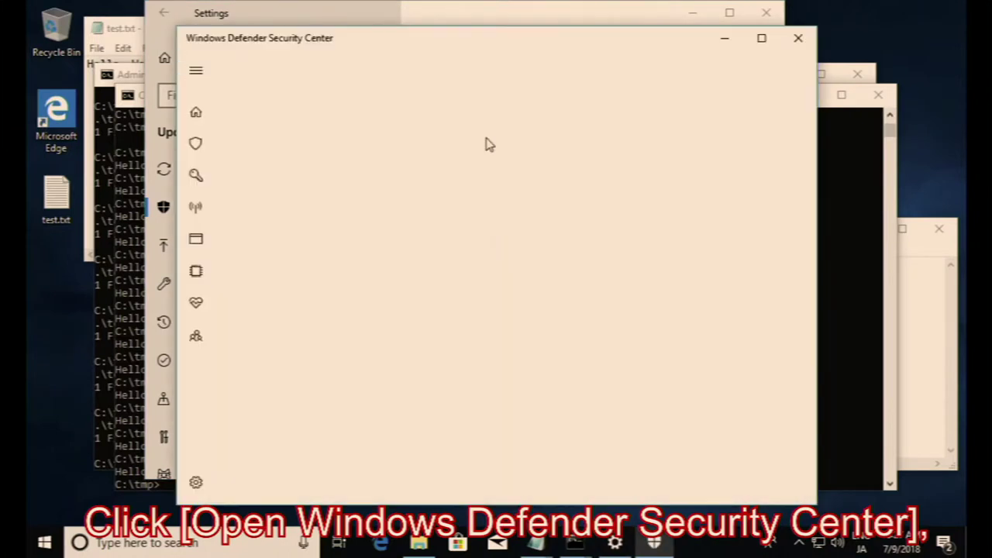
Switch Controlled folder access on under Ransomware protection and close both windows
{"action": "left_click", "coordinate": [197, 144]}
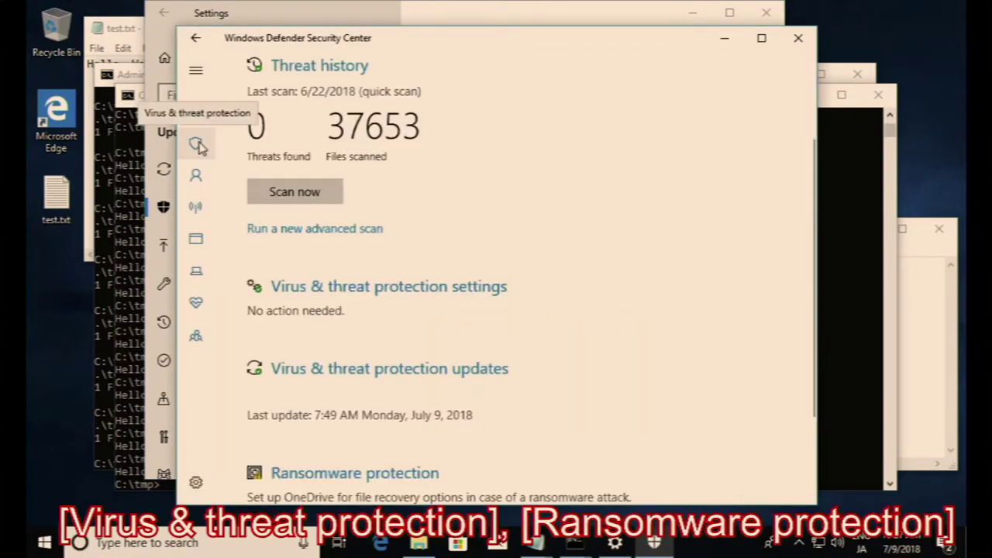
{"action": "left_click", "coordinate": [334, 474]}
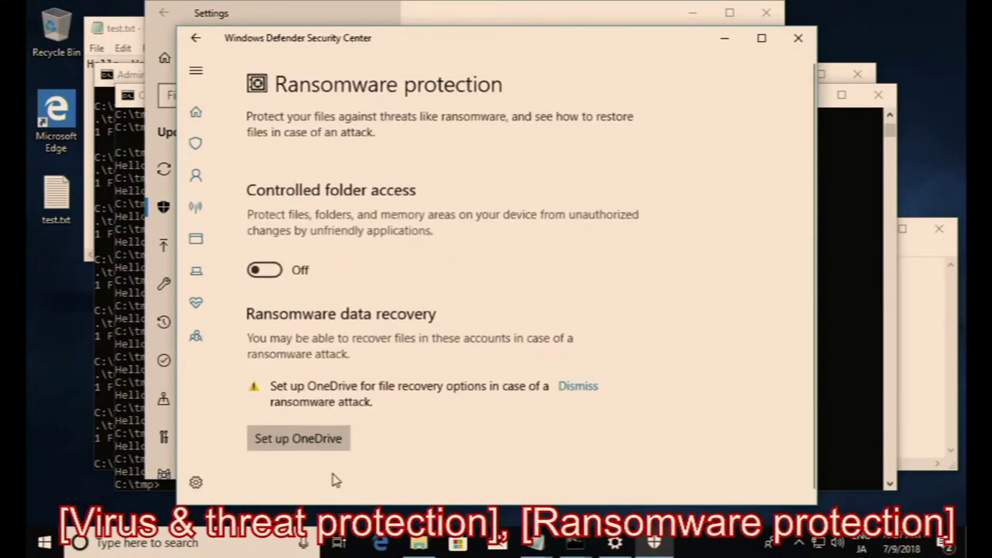
{"action": "left_click", "coordinate": [264, 269]}
{"action": "left_click", "coordinate": [264, 270]}
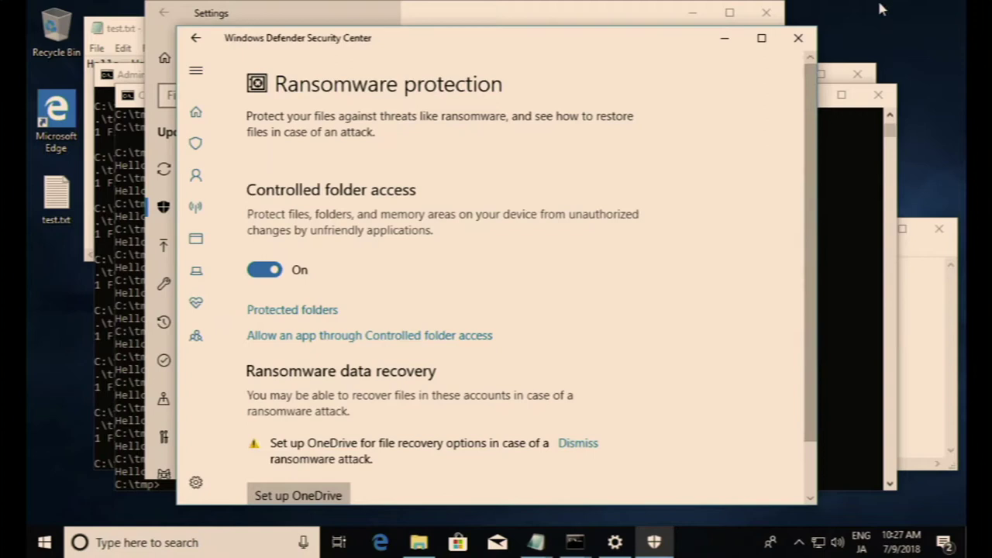
{"action": "left_click", "coordinate": [798, 37]}
{"action": "left_click", "coordinate": [768, 14]}
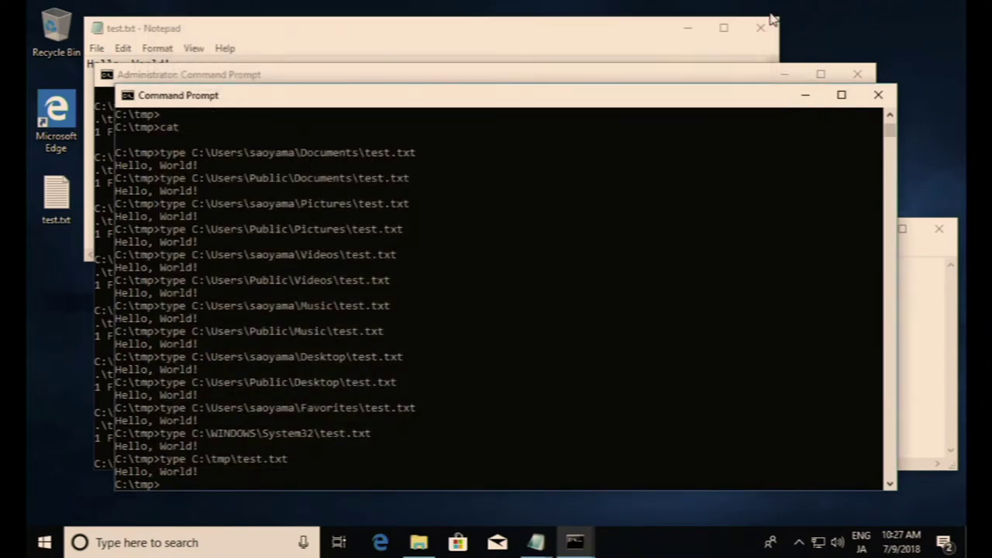
Rerun test, which Controlled folder access blocks, then run cat to print every test.txt
{"action": "left_click", "coordinate": [462, 247]}
{"action": "key", "text": "Return"}
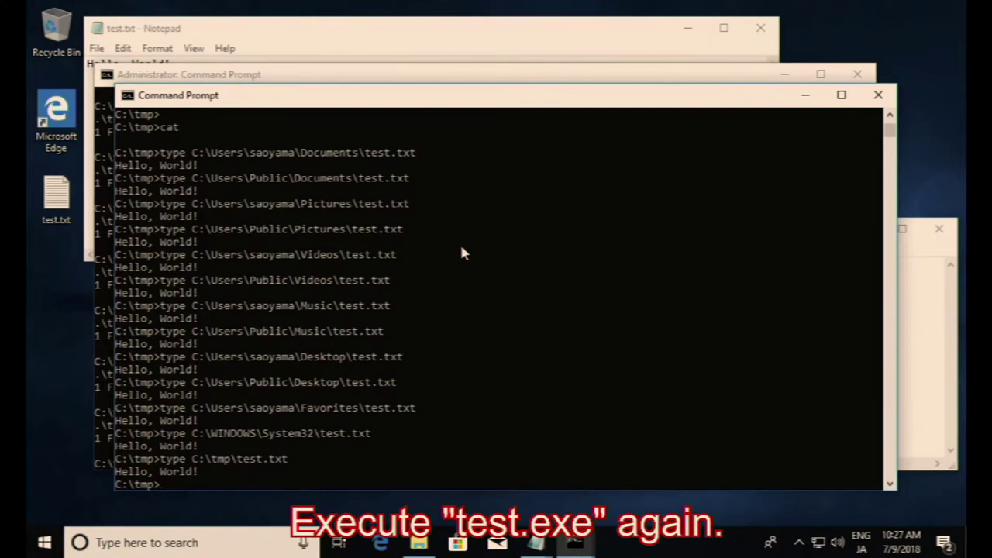
{"action": "key", "text": "Return"}
{"action": "key", "text": "Return"}
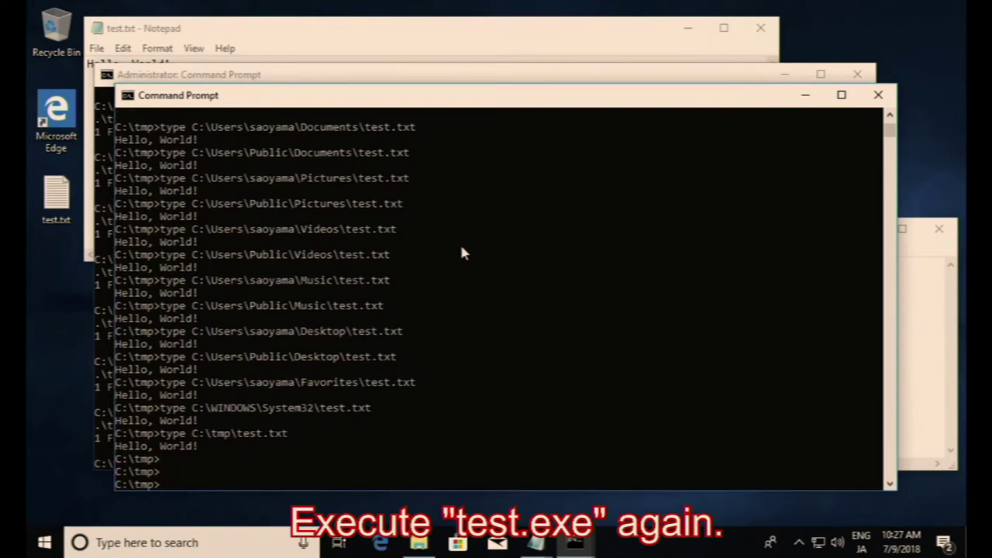
{"action": "type", "text": "test"}
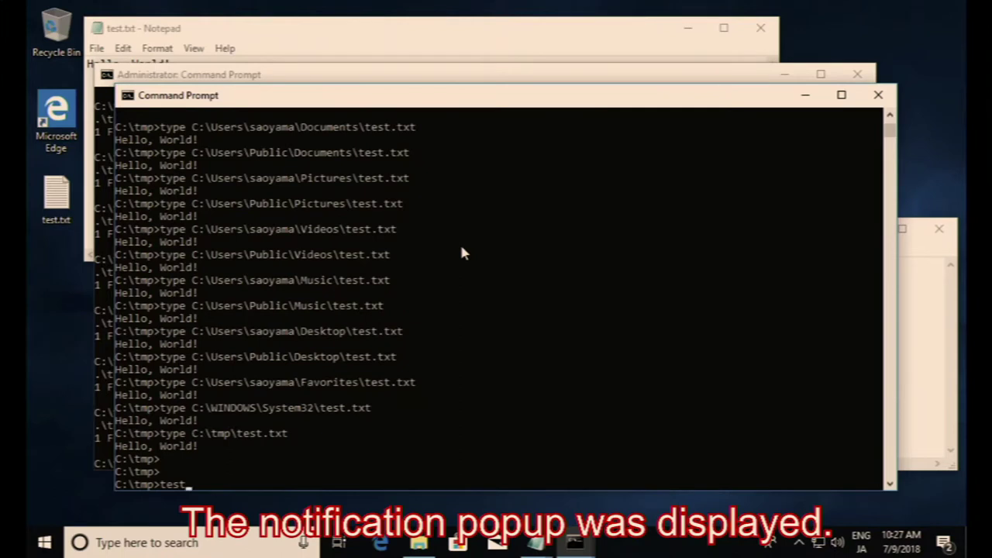
{"action": "key", "text": "Return"}
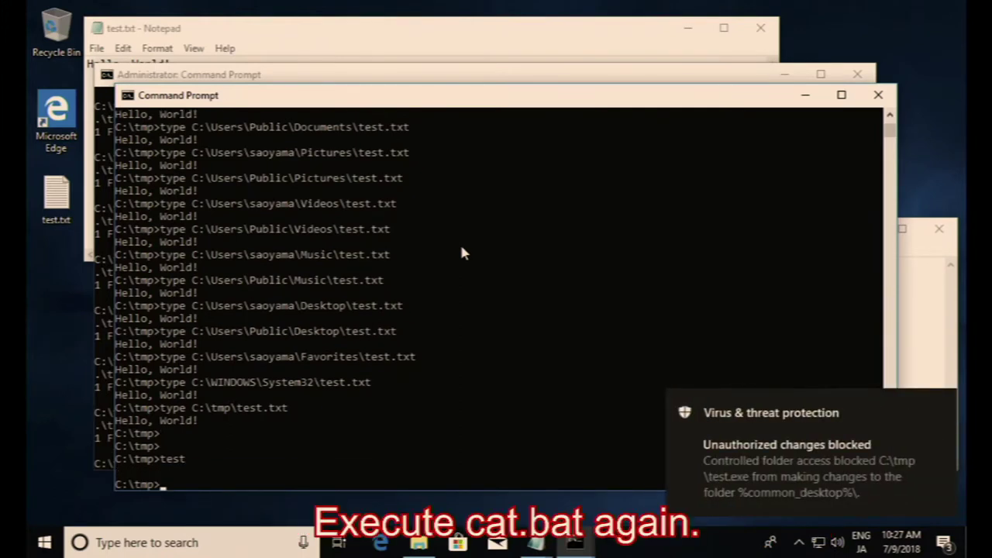
{"action": "type", "text": "c"}
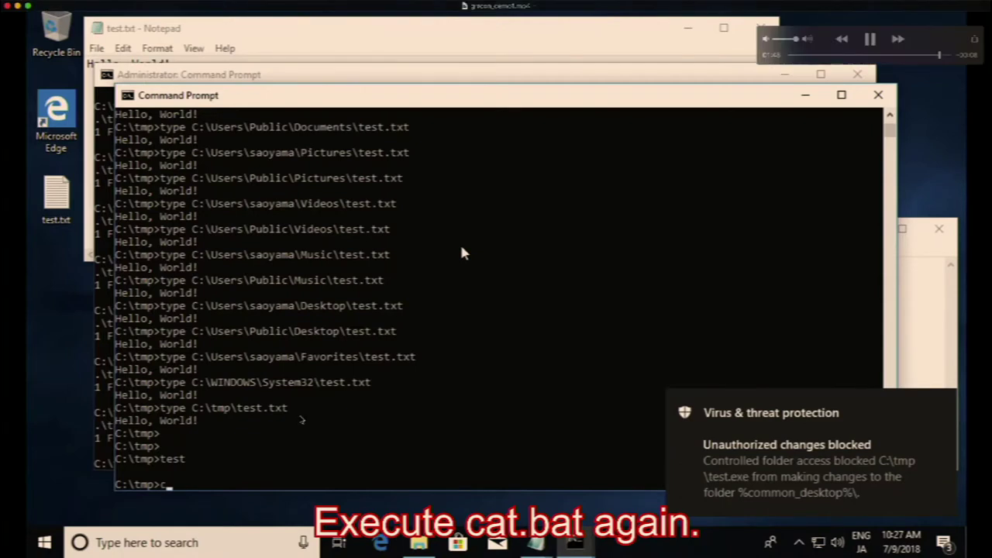
{"action": "type", "text": "at"}
{"action": "key", "text": "Return"}
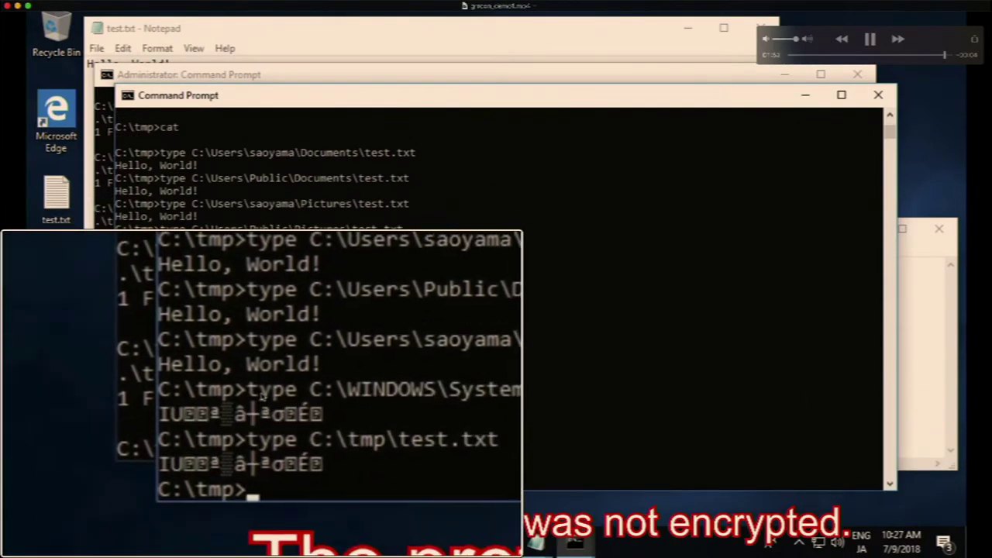
Highlight the garbled C:\WINDOWS\System32\test.txt output in the console
{"action": "left_click", "coordinate": [142, 445]}
{"action": "left_click_drag", "start_coordinate": [140, 434], "coordinate": [260, 446]}
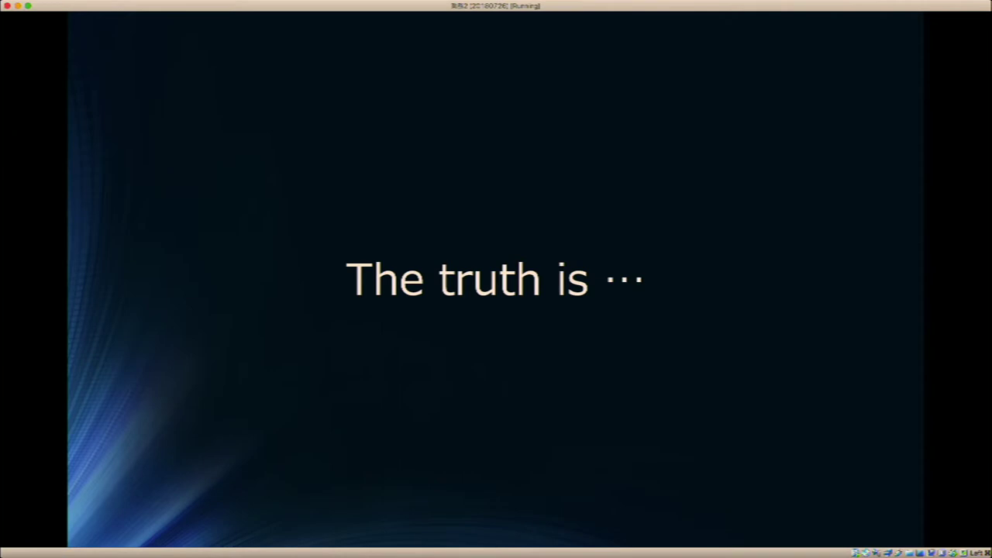
Advance to the slides noting system folders are NOT protected by default
{"action": "key", "text": "Right"}
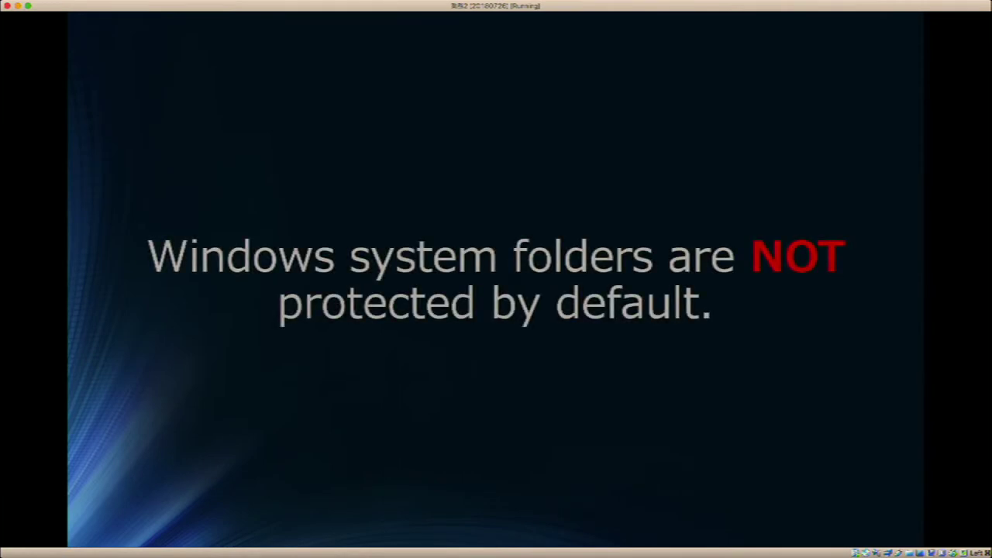
{"action": "key", "text": "Right"}
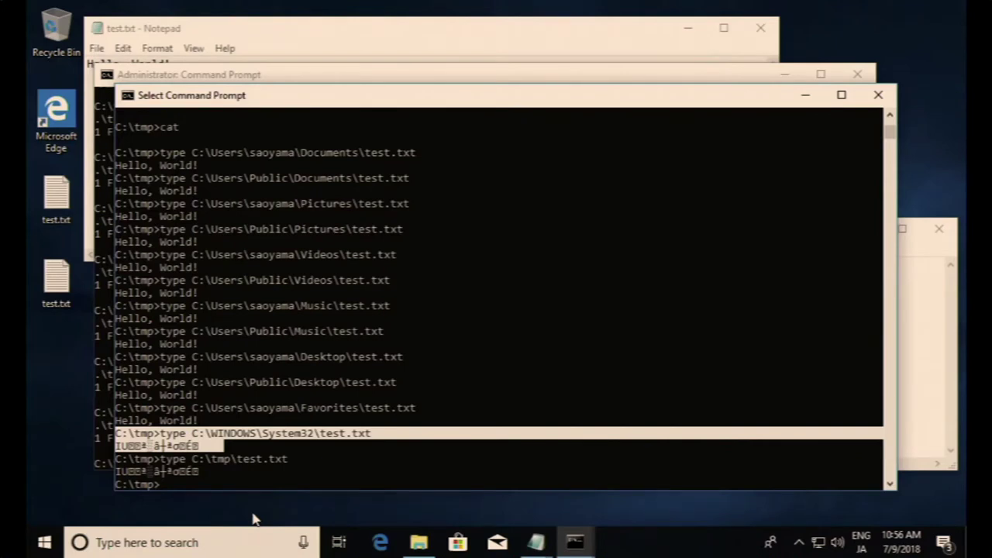
Change into the user's Documents folder and list its contents with dir
{"action": "key", "text": "Return"}
{"action": "key", "text": "Return"}
{"action": "key", "text": "Return"}
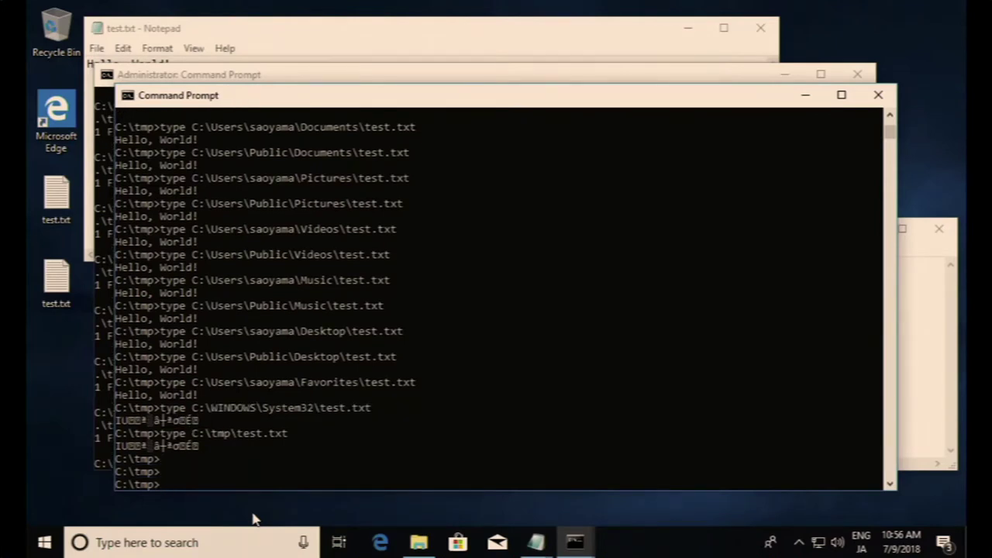
{"action": "type", "text": "cd"}
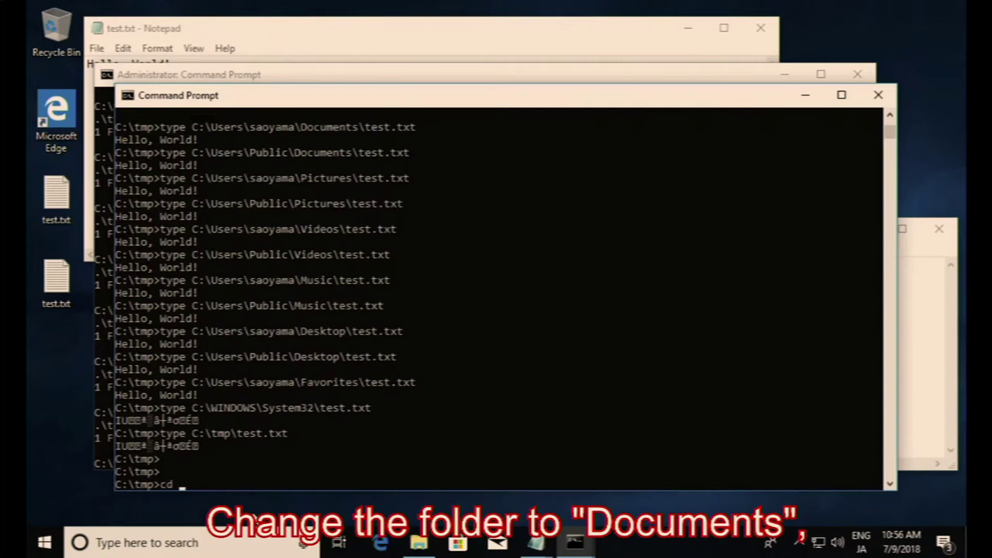
{"action": "type", "text": " \\"}
{"action": "type", "text": "Us"}
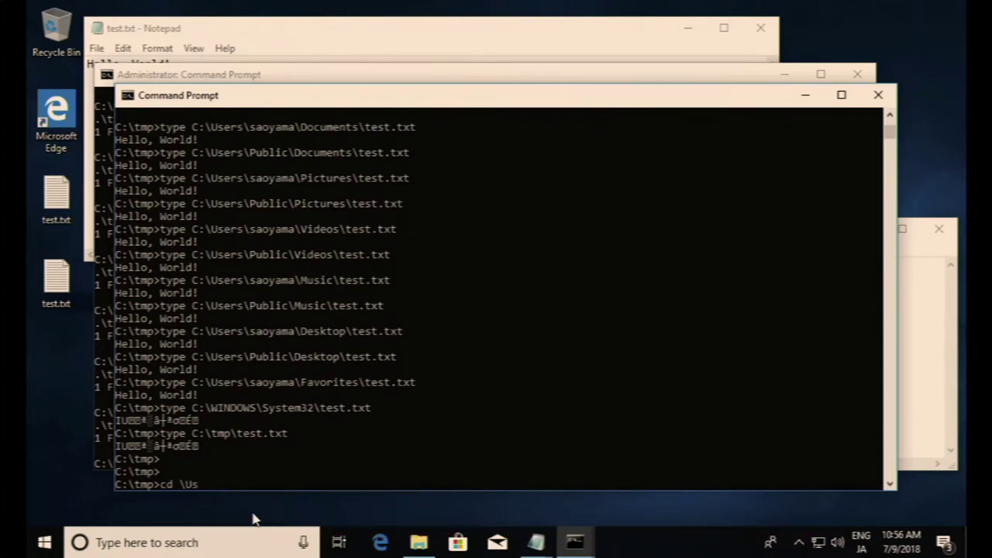
{"action": "type", "text": "ers\\saoyama"}
{"action": "type", "text": "\\"}
{"action": "type", "text": "Desktop"}
{"action": "key", "text": "Tab"}
{"action": "key", "text": "Return"}
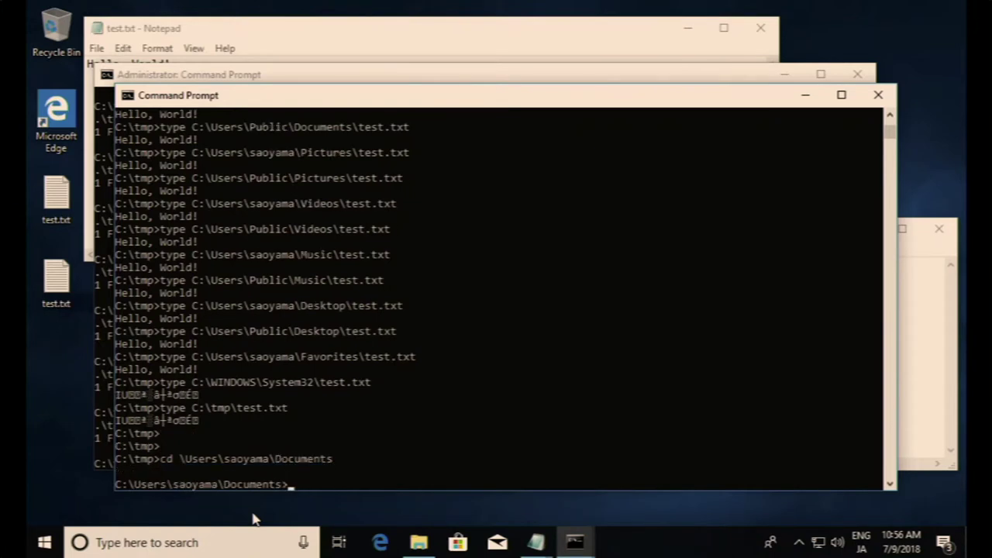
{"action": "type", "text": "dir"}
{"action": "key", "text": "Return"}
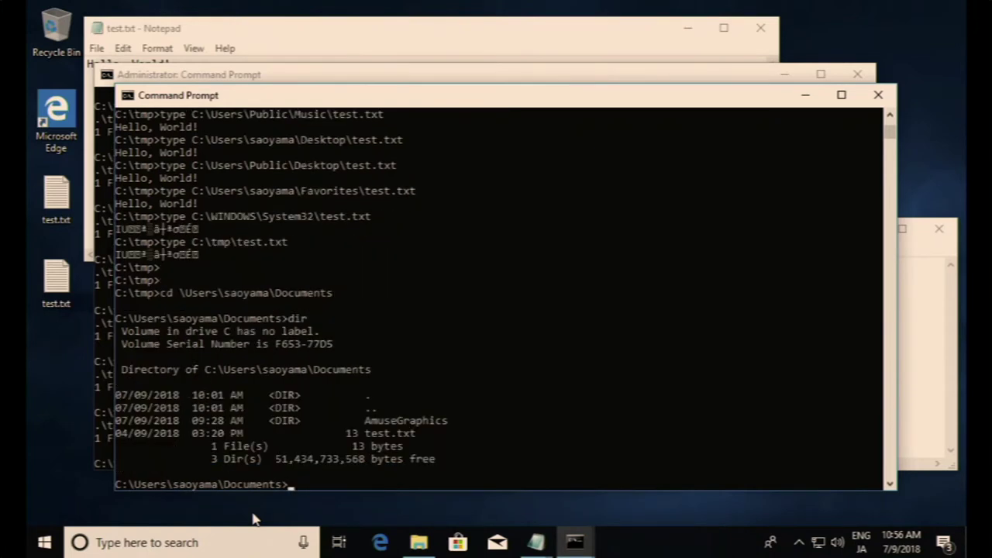
Copy test.txt to test2.txt and list the folder to confirm both files
{"action": "type", "text": "co"}
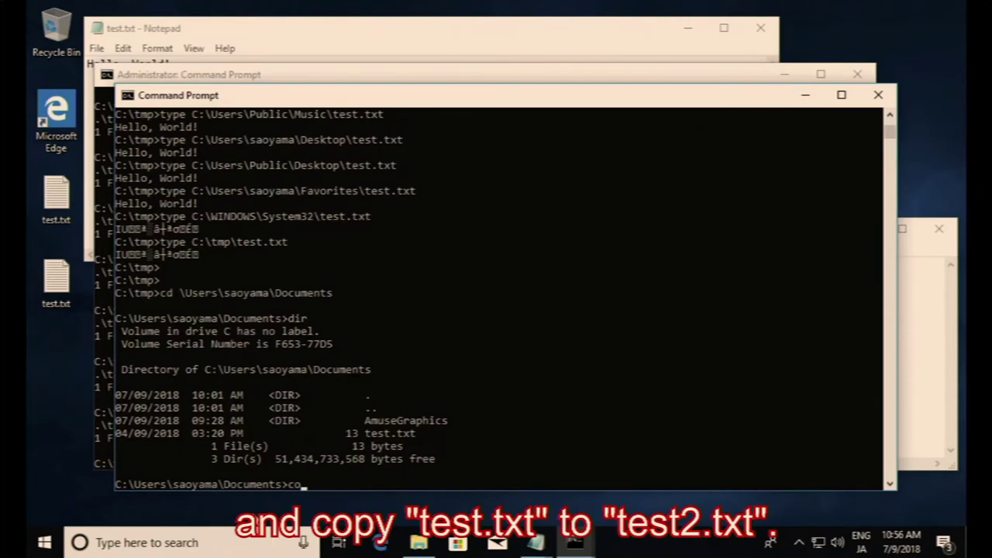
{"action": "type", "text": "py "}
{"action": "type", "text": "t"}
{"action": "key", "text": "Tab"}
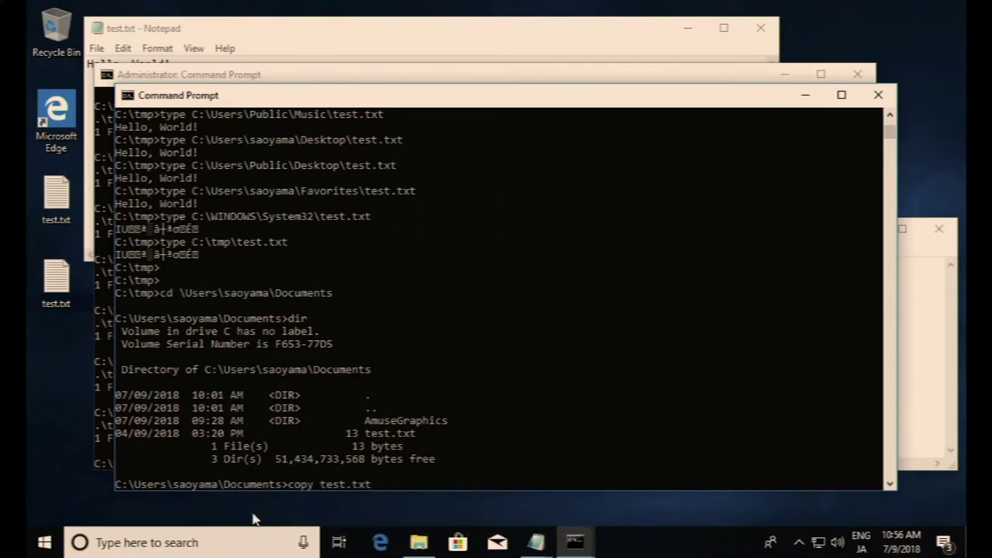
{"action": "type", "text": "test2"}
{"action": "type", "text": ".t"}
{"action": "type", "text": "x"}
{"action": "type", "text": "t"}
{"action": "key", "text": "Return"}
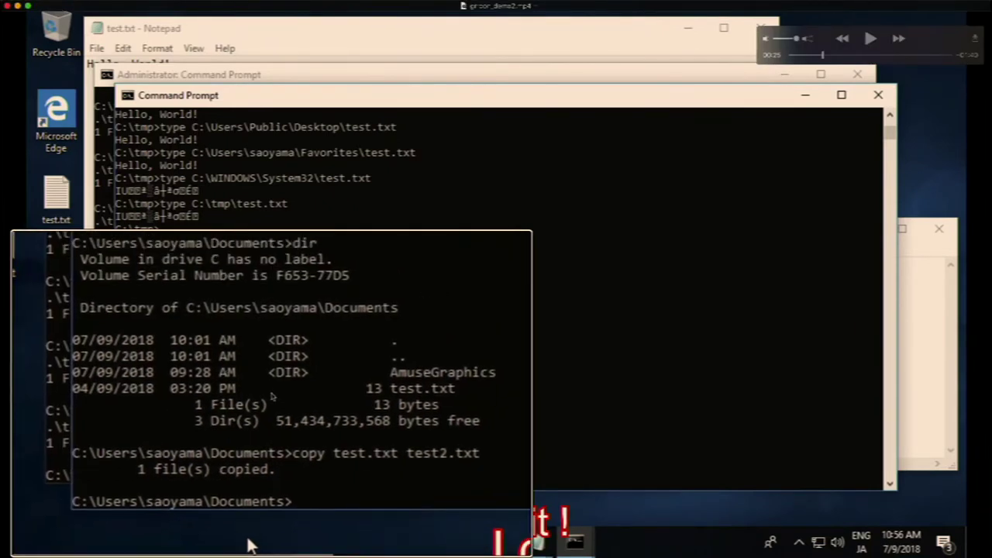
{"action": "type", "text": "dir"}
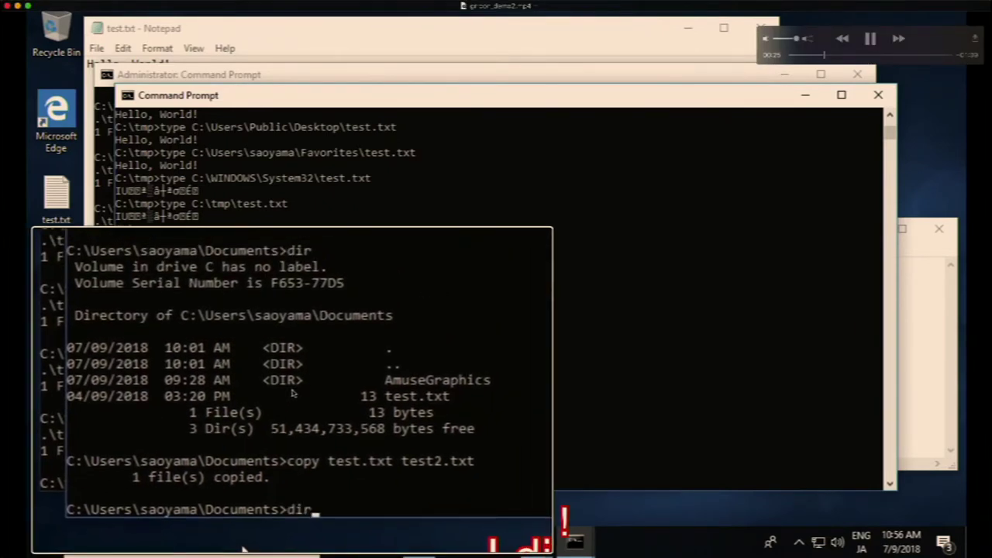
{"action": "key", "text": "Return"}
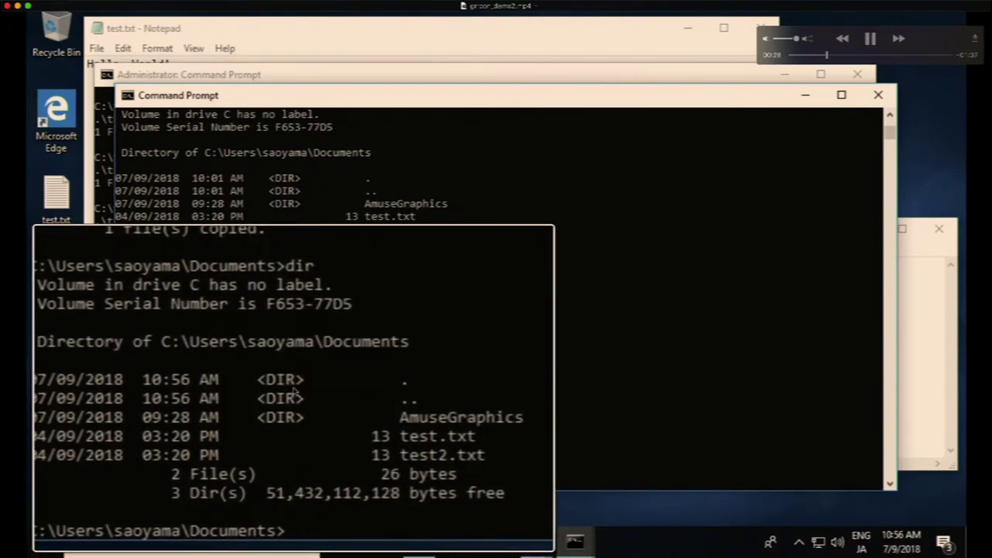
{"action": "type", "text": "po"}
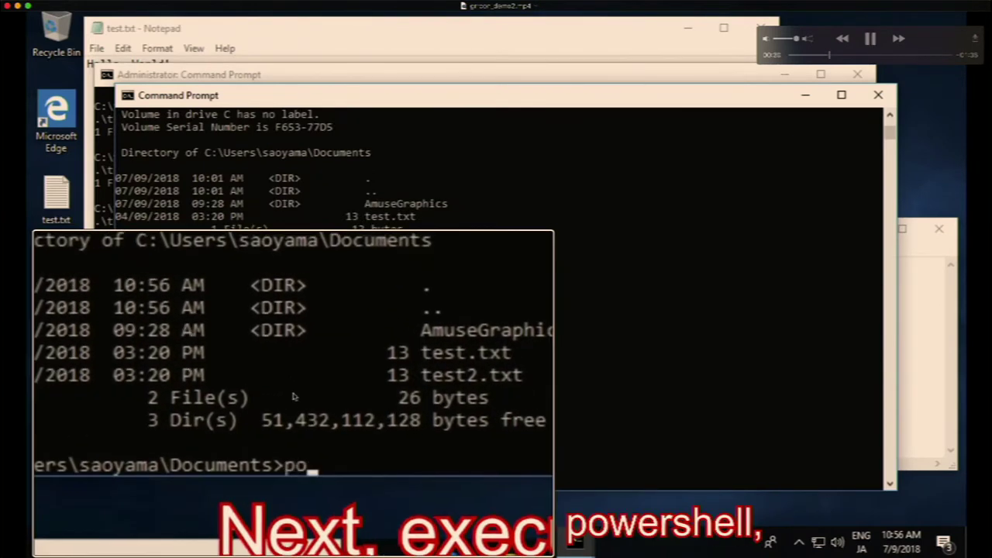
{"action": "type", "text": "wershel"}
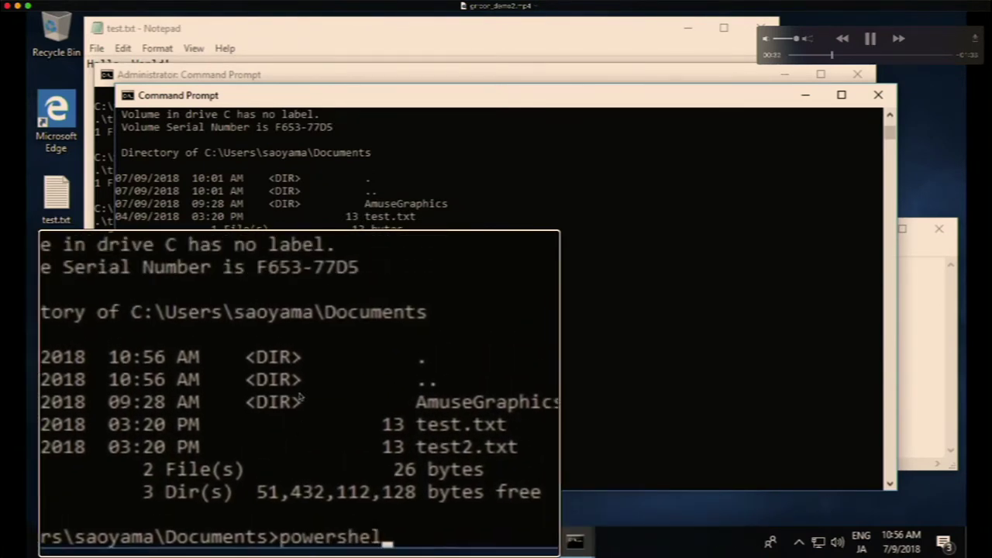
{"action": "type", "text": "l"}
In PowerShell, try copying test.txt to test3.txt, which Controlled folder access blocks
{"action": "key", "text": "Return"}
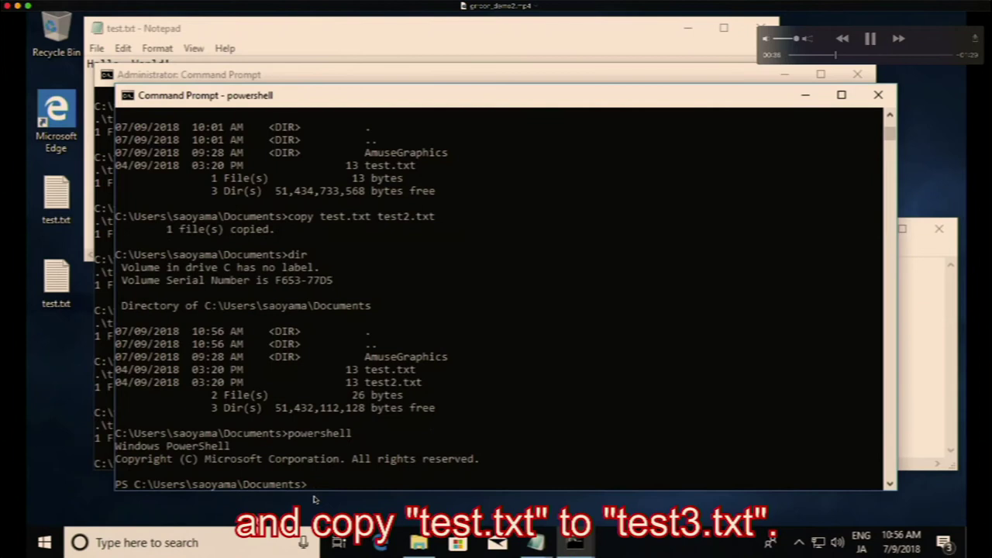
{"action": "type", "text": "copy"}
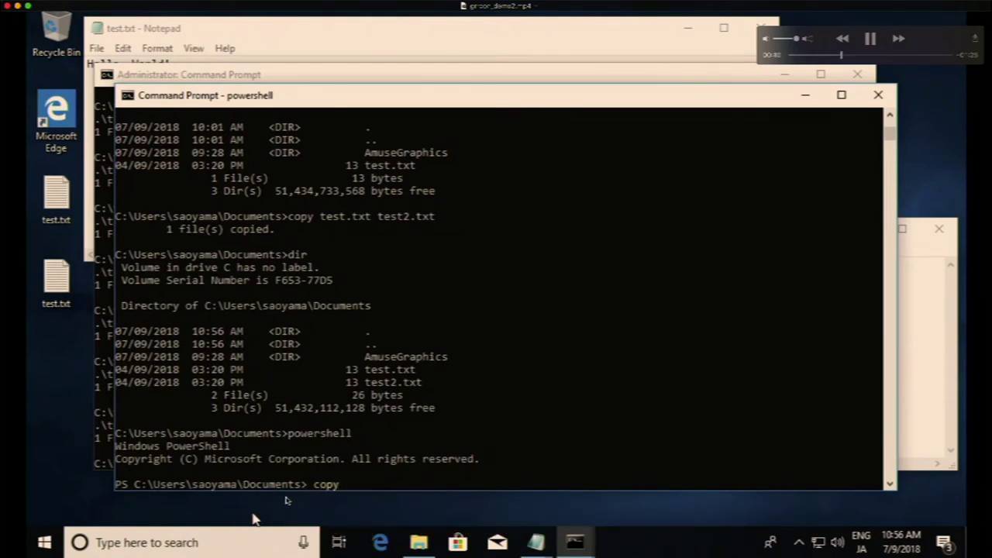
{"action": "type", "text": " t"}
{"action": "key", "text": "Tab"}
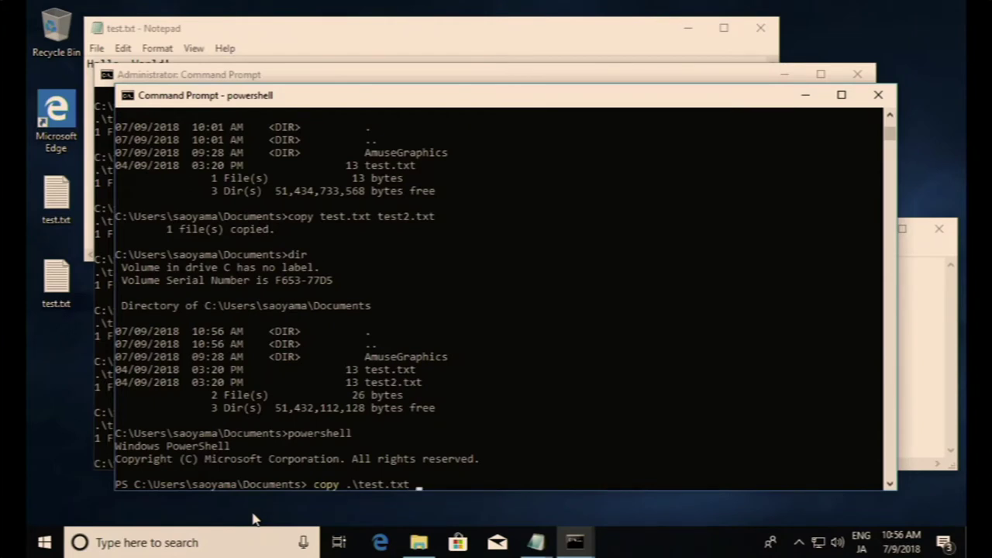
{"action": "type", "text": "test"}
{"action": "type", "text": "3.t"}
{"action": "type", "text": "xt"}
{"action": "key", "text": "Return"}
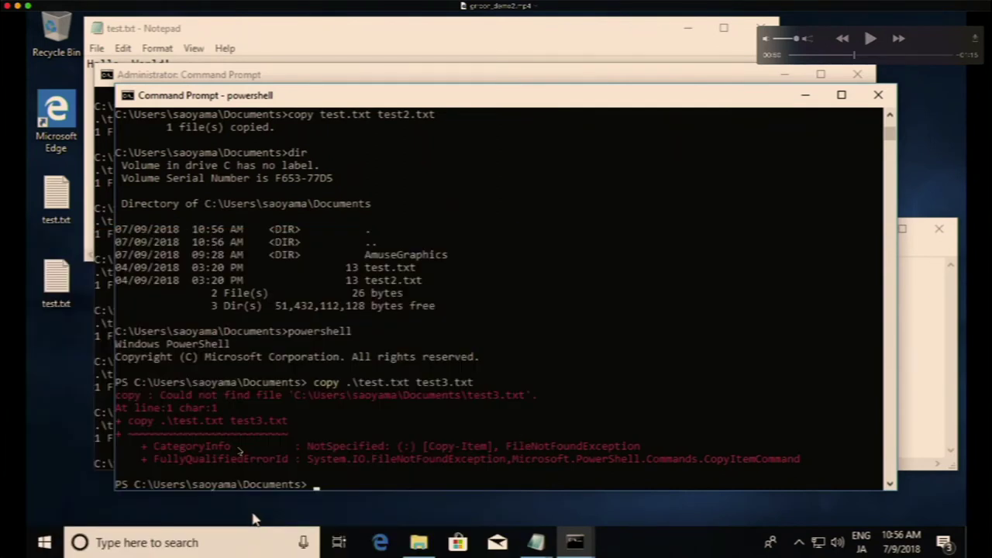
Exit PowerShell back to Command Prompt
{"action": "key", "text": "space"}
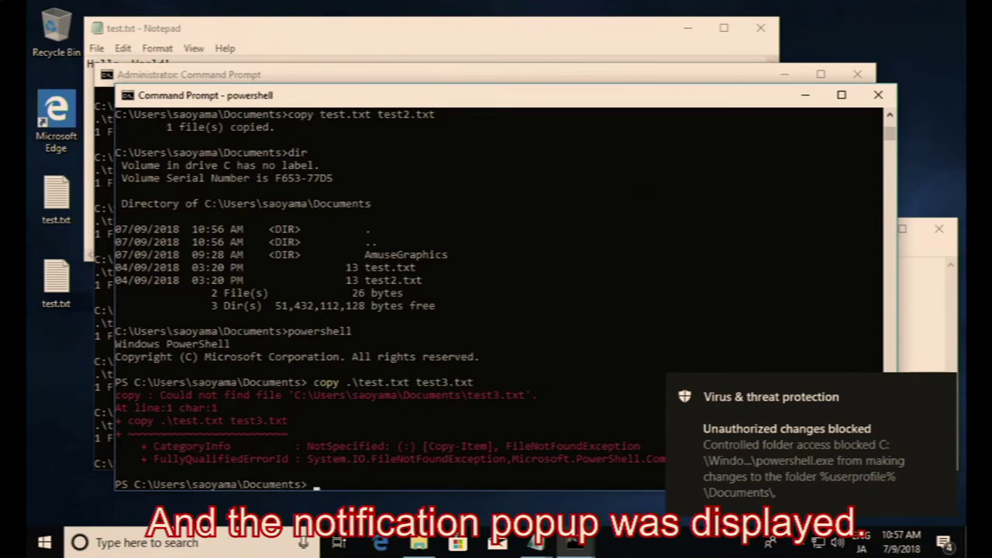
{"action": "type", "text": "exit"}
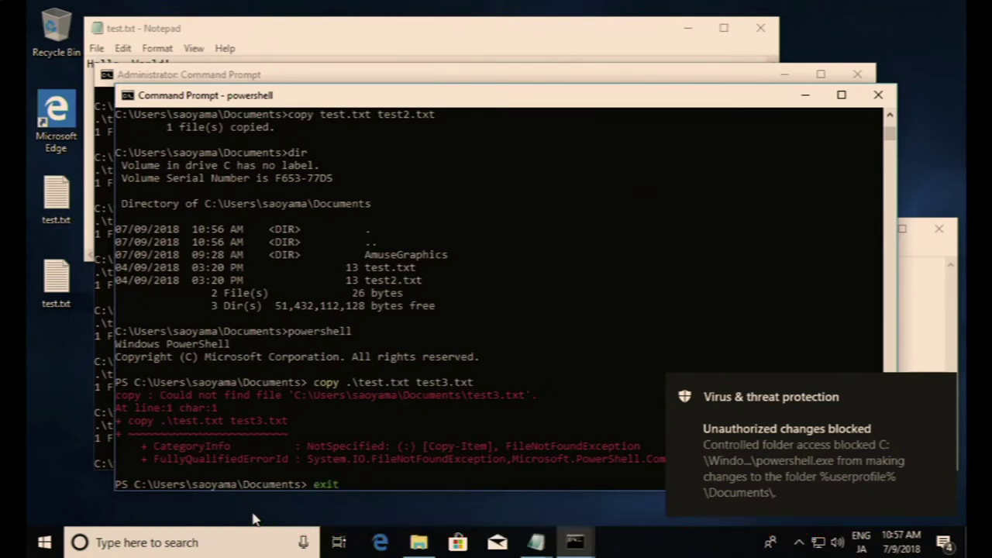
{"action": "key", "text": "Return"}
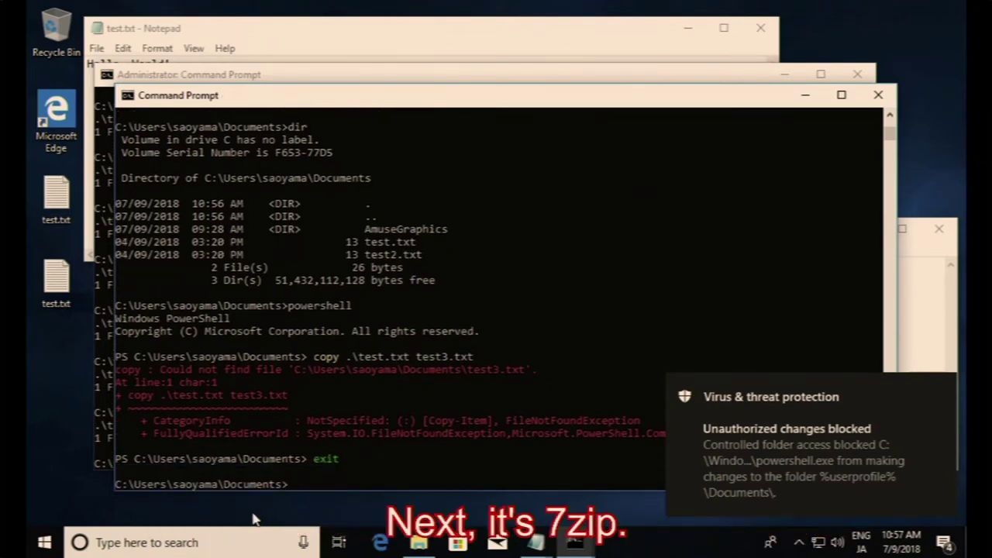
Install 7-Zip 16.04 from 7z1604-x64.exe in the backup folder
{"action": "left_click", "coordinate": [413, 547]}
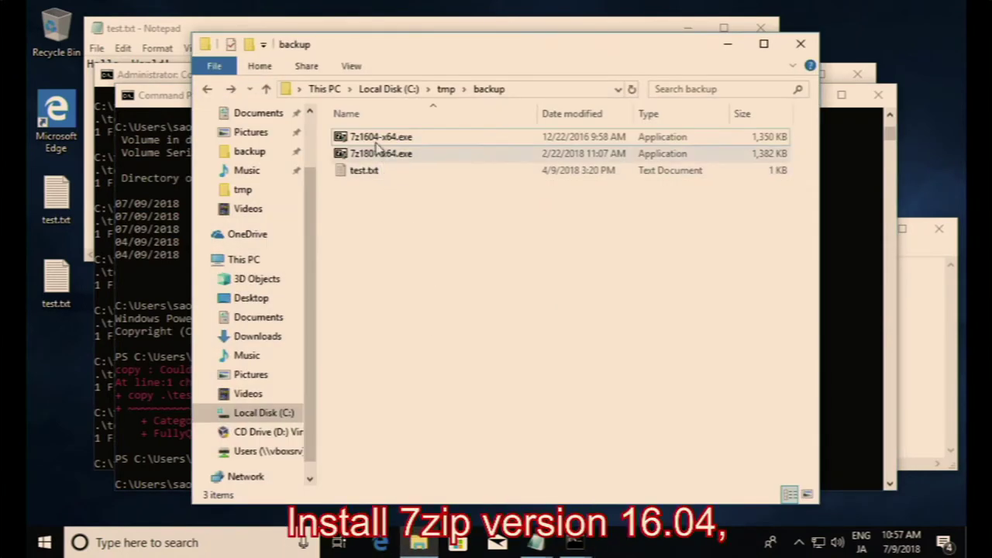
{"action": "left_click", "coordinate": [378, 139]}
{"action": "double_click", "coordinate": [377, 140]}
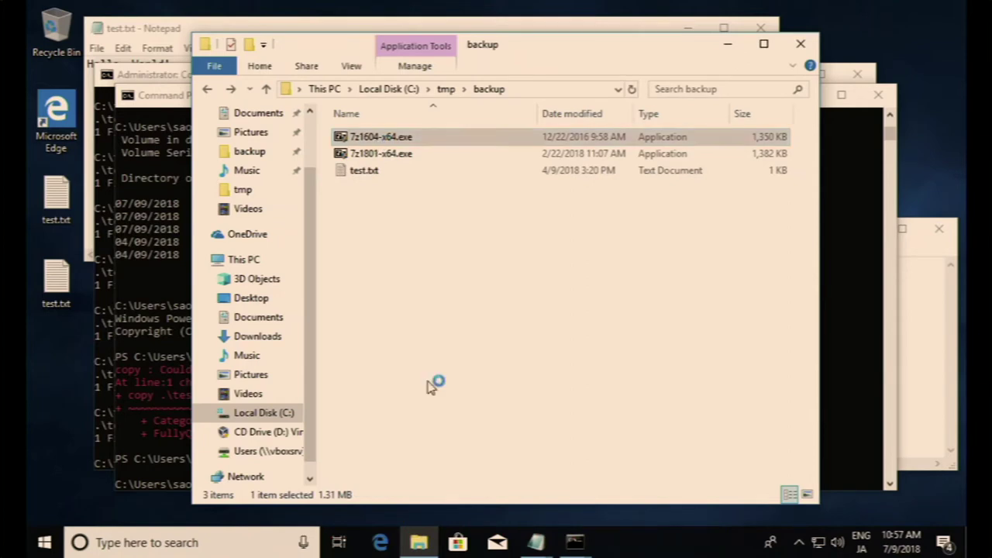
{"action": "left_click", "coordinate": [481, 326]}
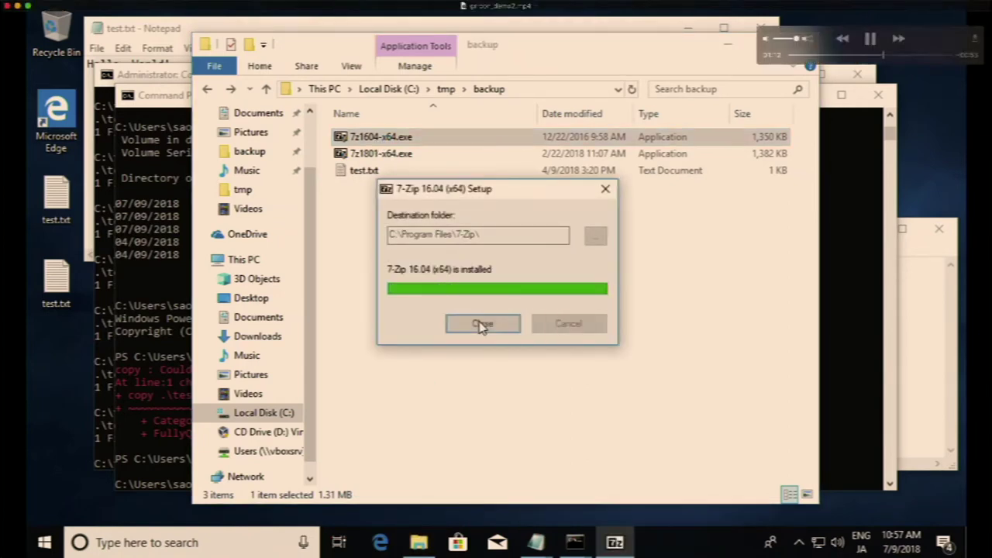
{"action": "left_click", "coordinate": [481, 324]}
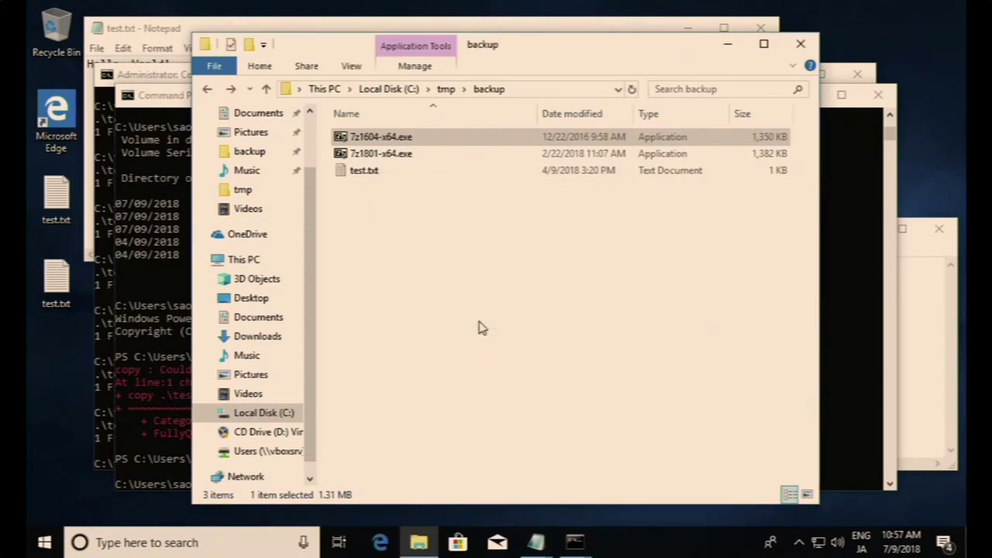
Compress test2.txt in Documents into test2.7z with 7-Zip File Manager
{"action": "left_click", "coordinate": [54, 545]}
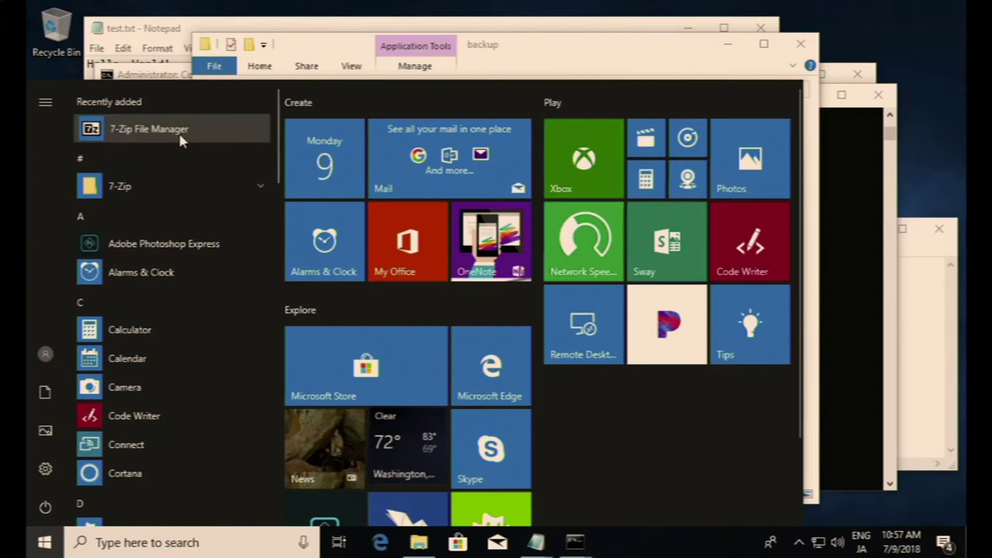
{"action": "left_click", "coordinate": [182, 137]}
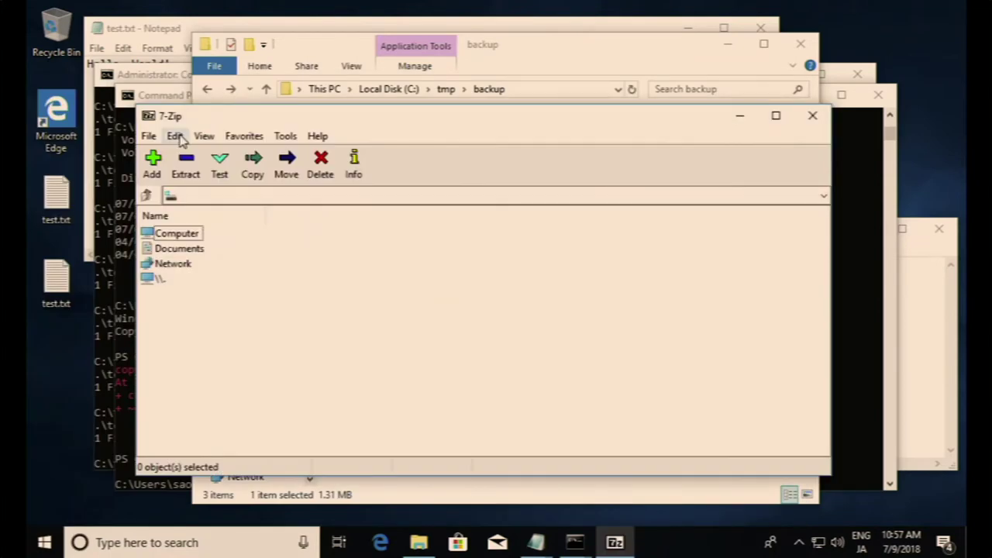
{"action": "left_click", "coordinate": [190, 251]}
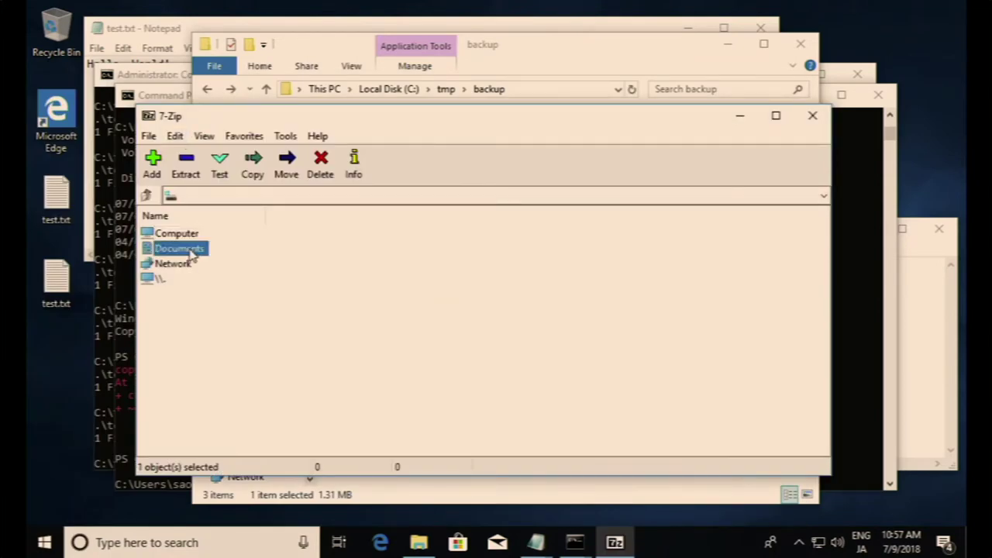
{"action": "double_click", "coordinate": [190, 251]}
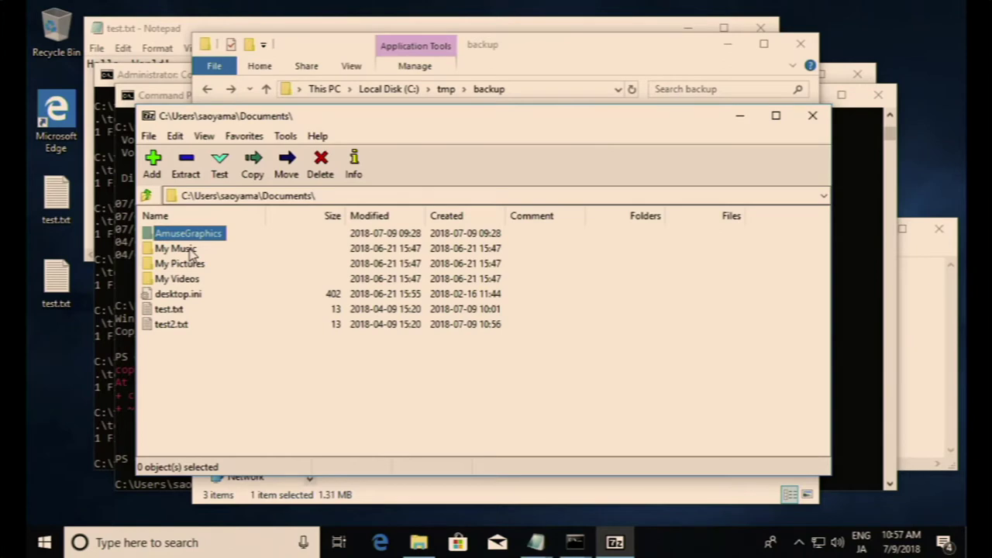
{"action": "left_click", "coordinate": [165, 325]}
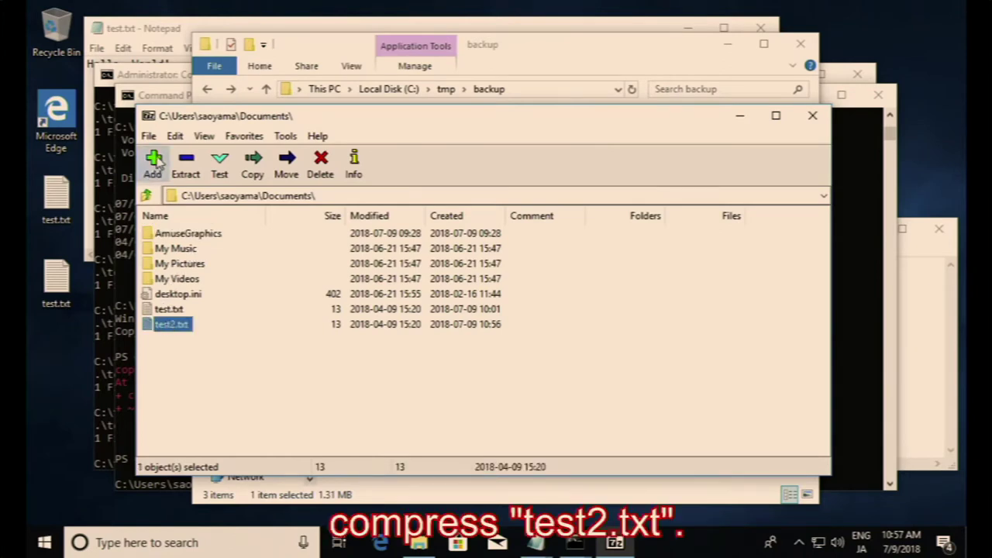
{"action": "left_click", "coordinate": [153, 160]}
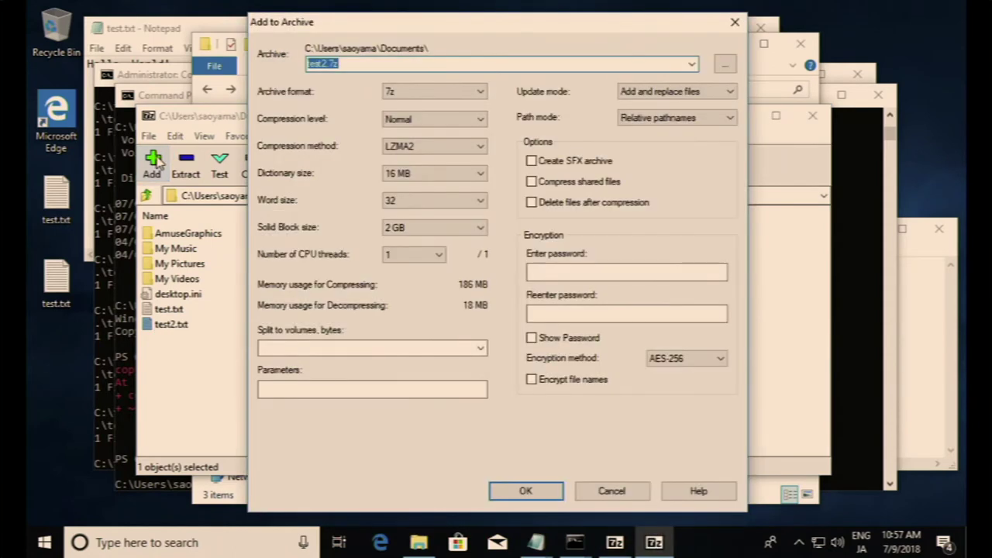
{"action": "left_click", "coordinate": [524, 489]}
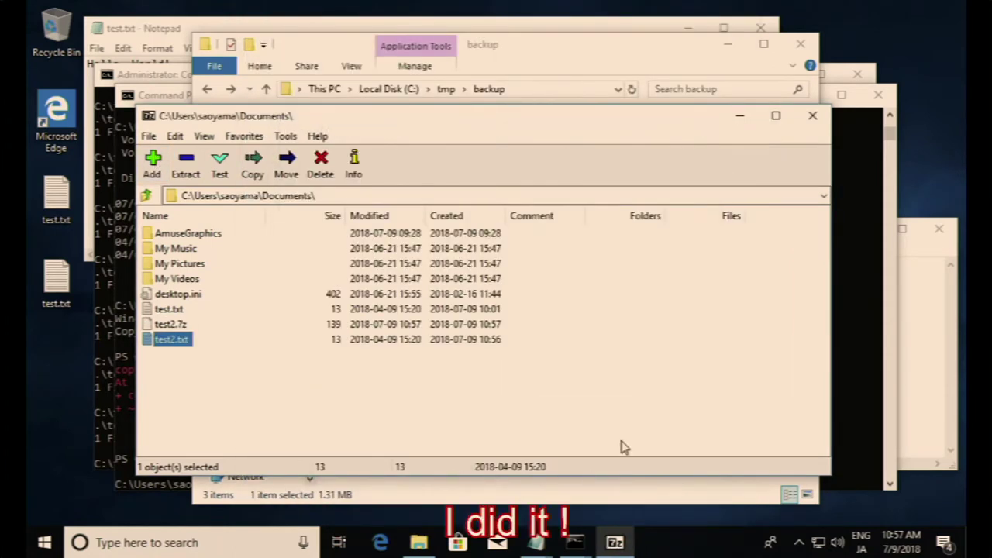
Close 7-Zip File Manager and install 7-Zip 18.01 from 7z1801-x64.exe
{"action": "left_click", "coordinate": [812, 116]}
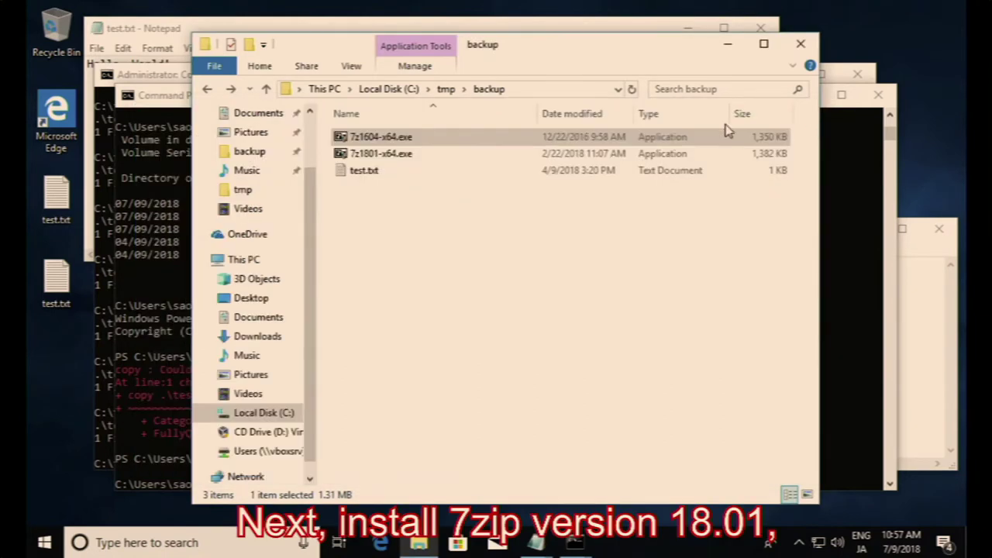
{"action": "left_click", "coordinate": [359, 155]}
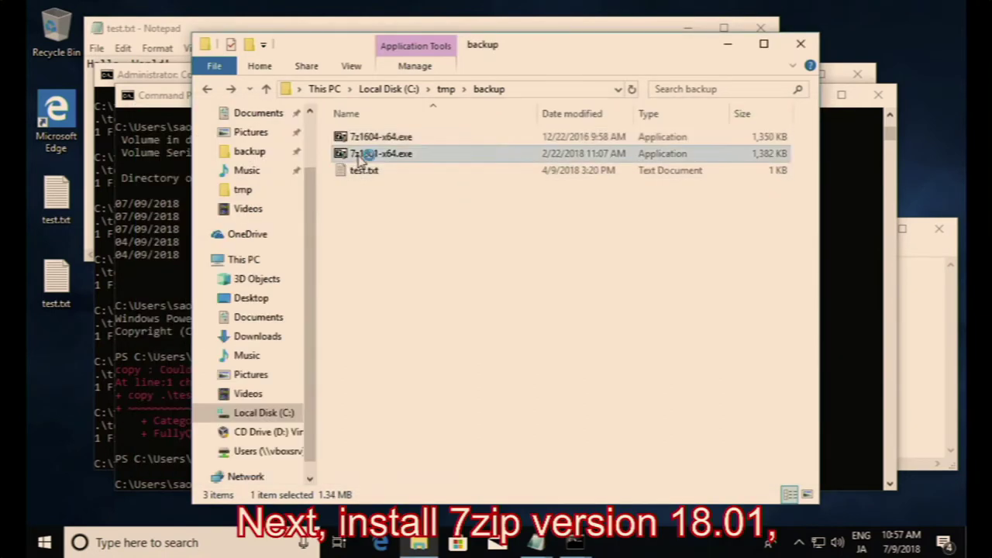
{"action": "key", "text": "Return"}
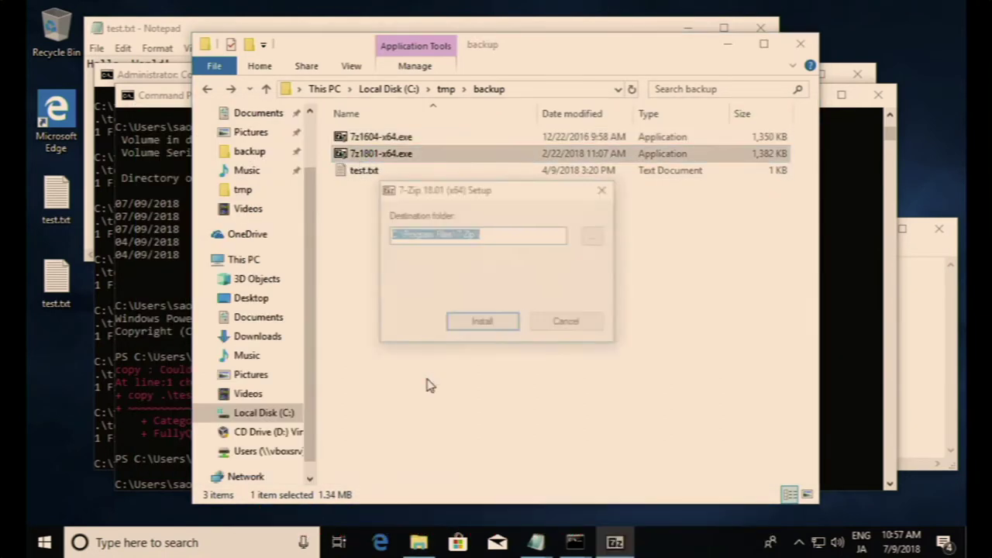
{"action": "left_click", "coordinate": [472, 323]}
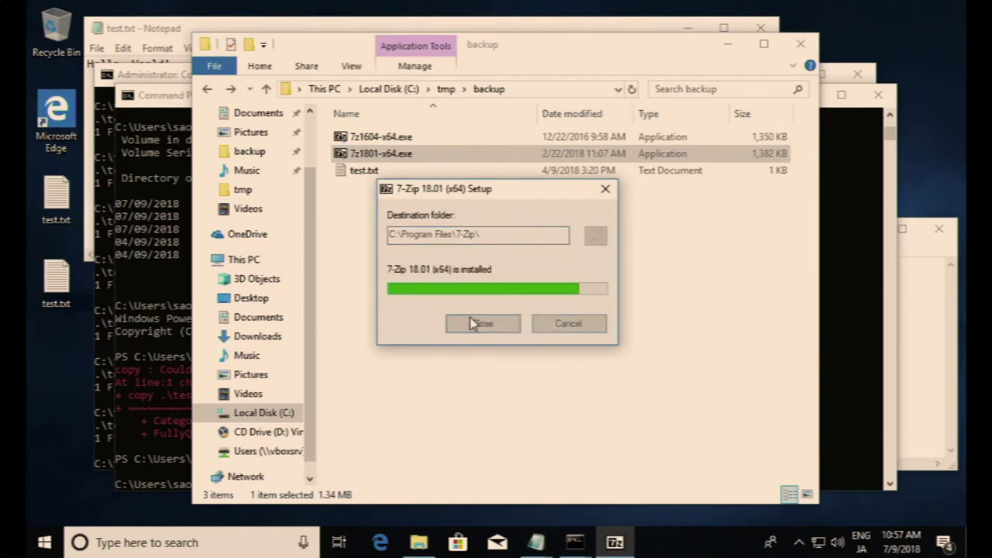
{"action": "left_click", "coordinate": [475, 322]}
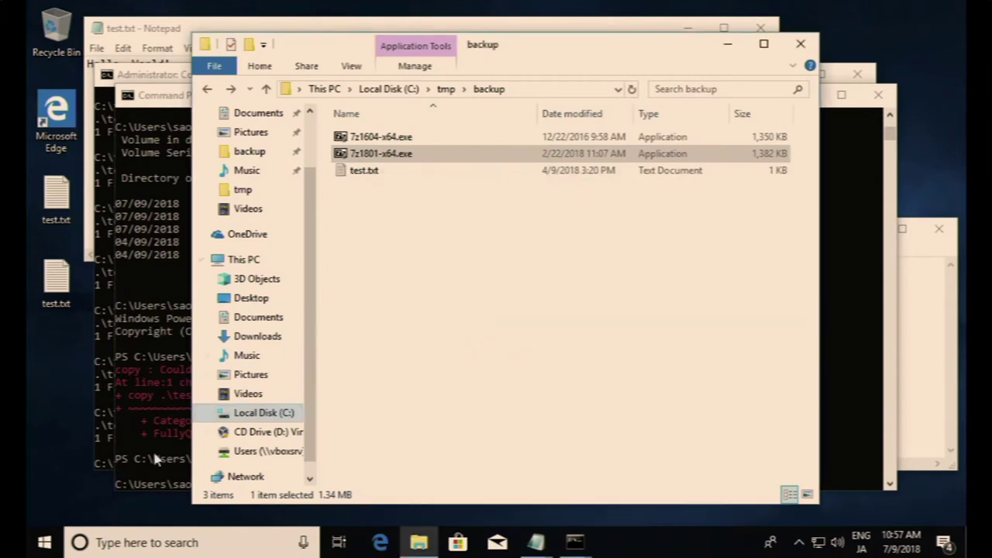
Reopen 7-Zip File Manager and try archiving test.txt as test.7z in Documents, which fails
{"action": "left_click", "coordinate": [45, 544]}
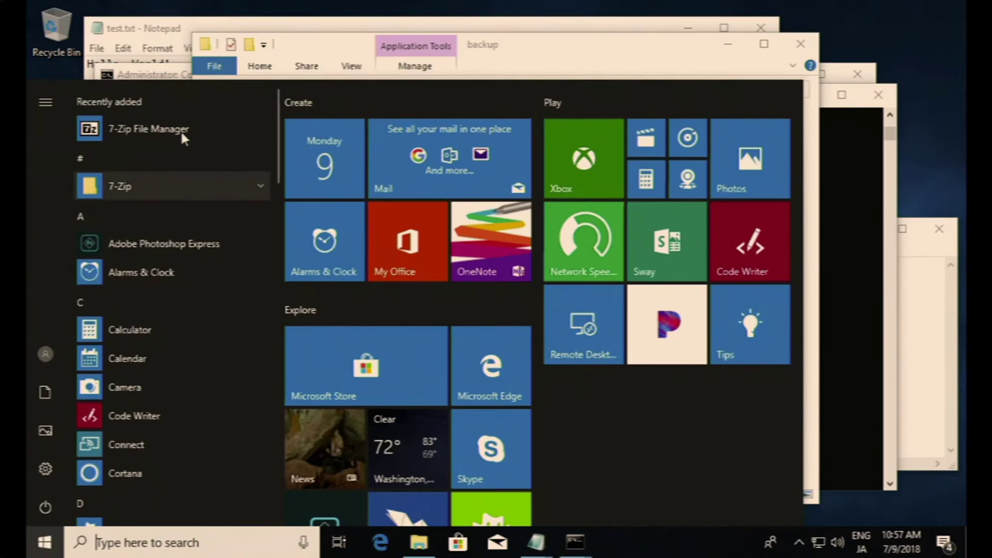
{"action": "left_click", "coordinate": [181, 129]}
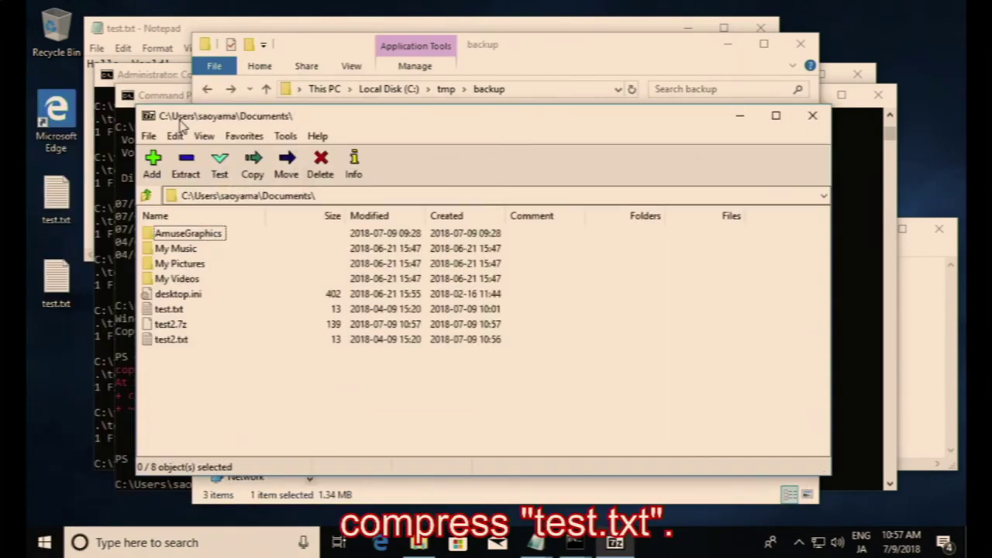
{"action": "left_click", "coordinate": [172, 310]}
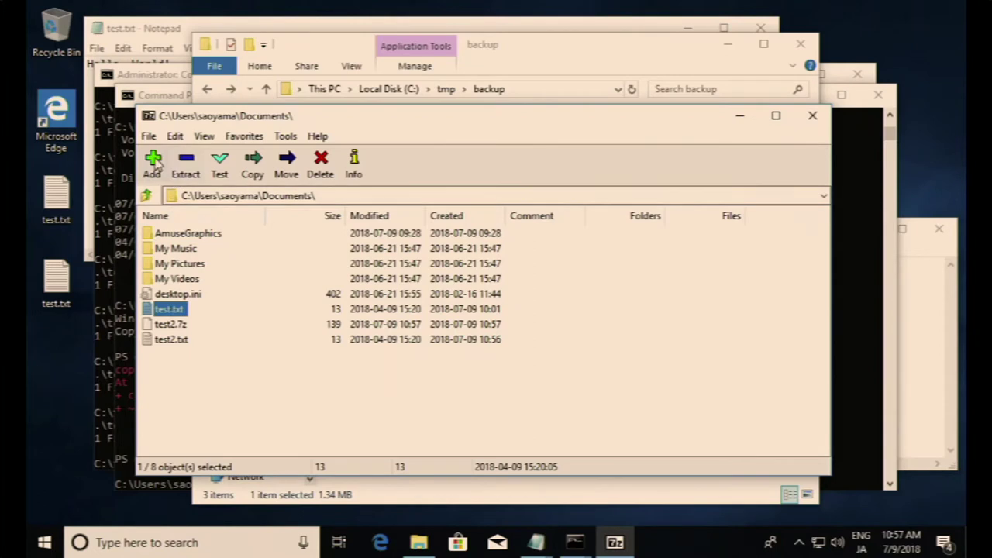
{"action": "left_click", "coordinate": [154, 160]}
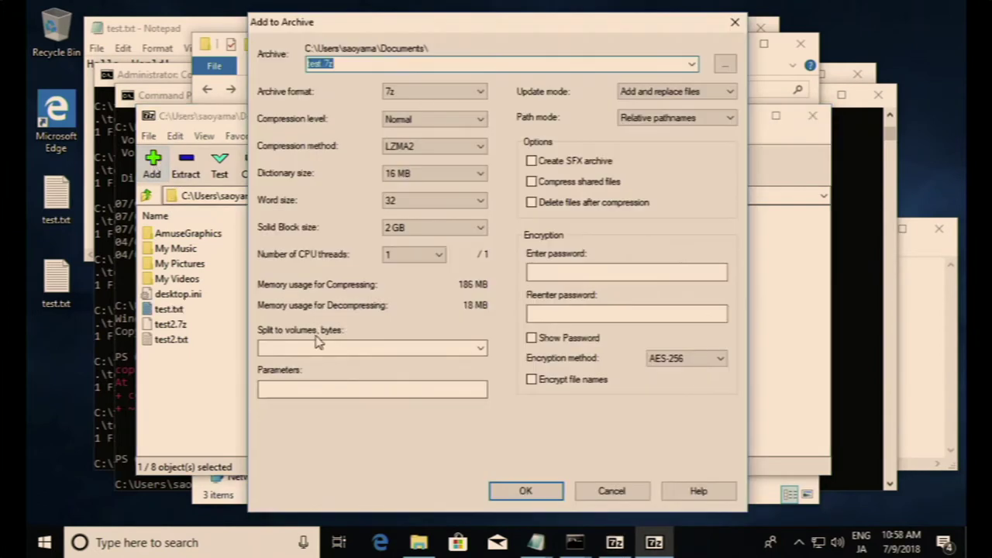
{"action": "left_click", "coordinate": [526, 491]}
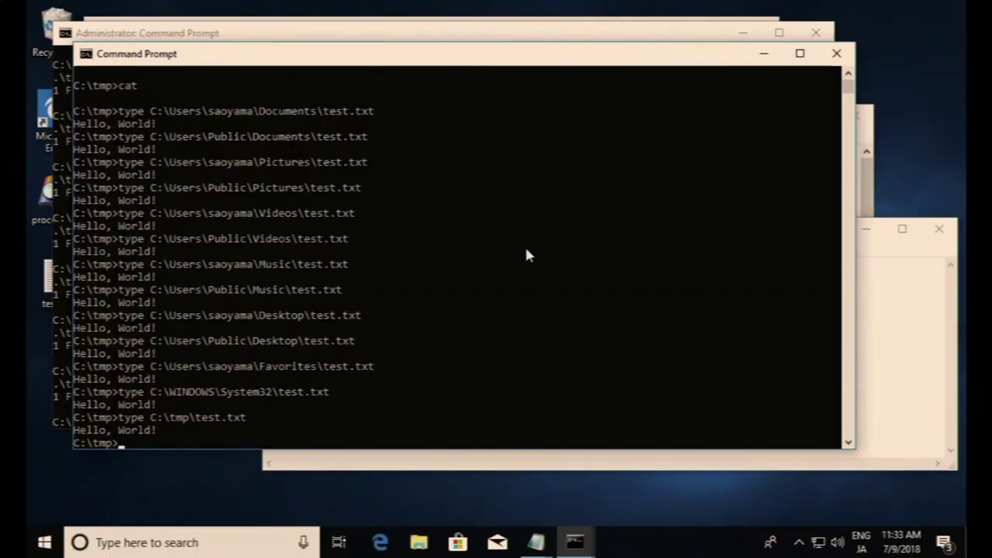
Run Anti-ControlledFolderAccess.bat, then run cat to print every test.txt copy
{"action": "key", "text": "Return"}
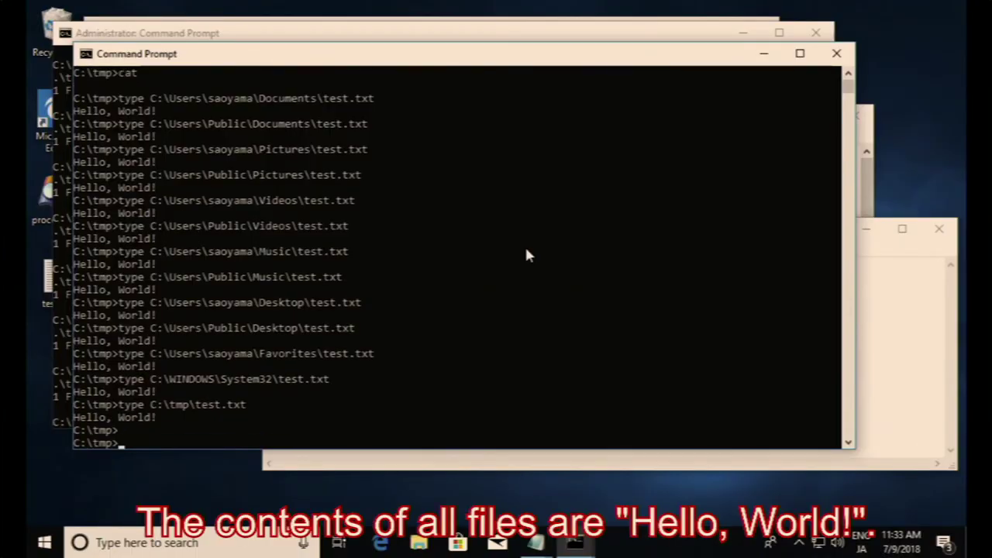
{"action": "key", "text": "Return"}
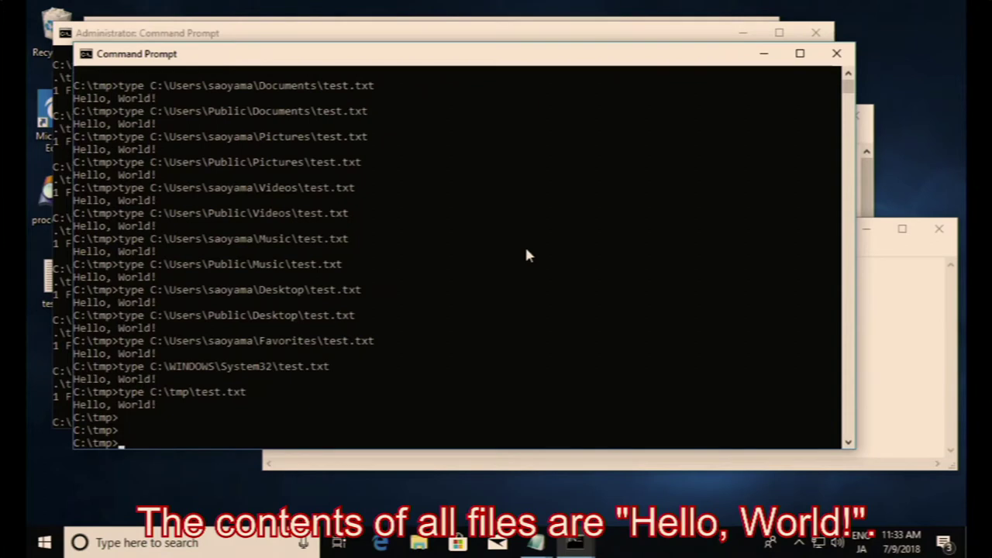
{"action": "type", "text": "a"}
{"action": "key", "text": "Tab"}
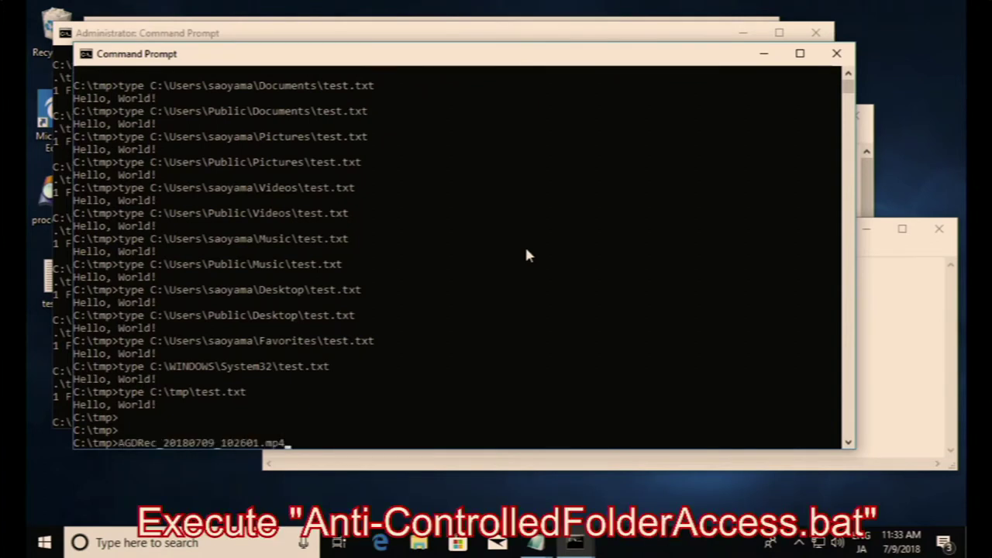
{"action": "key", "text": "Tab"}
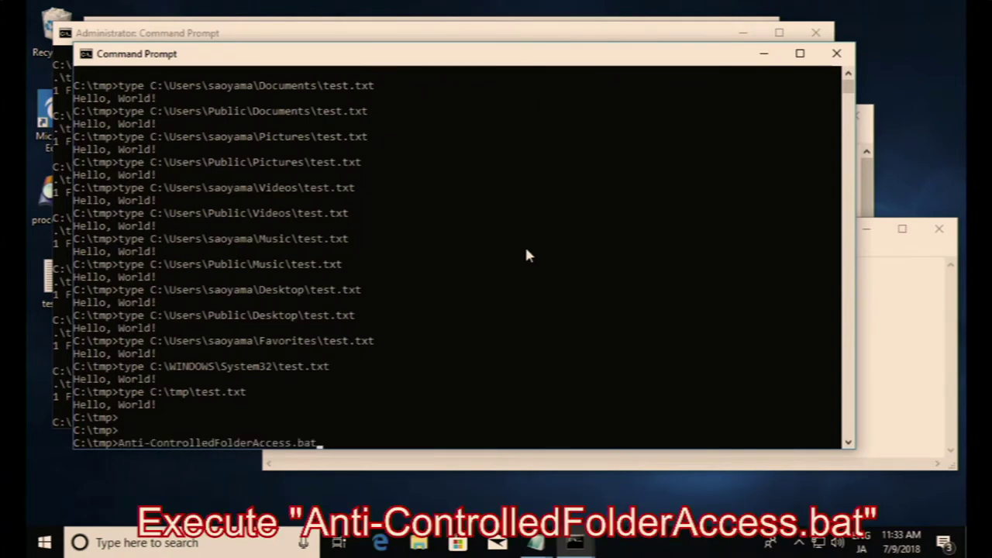
{"action": "key", "text": "Return"}
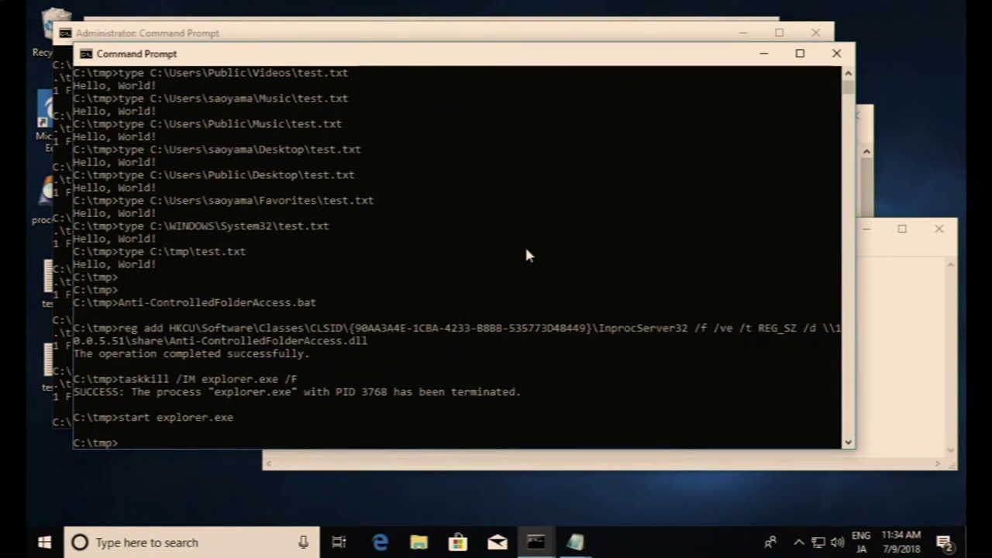
{"action": "type", "text": "cat"}
{"action": "key", "text": "Return"}
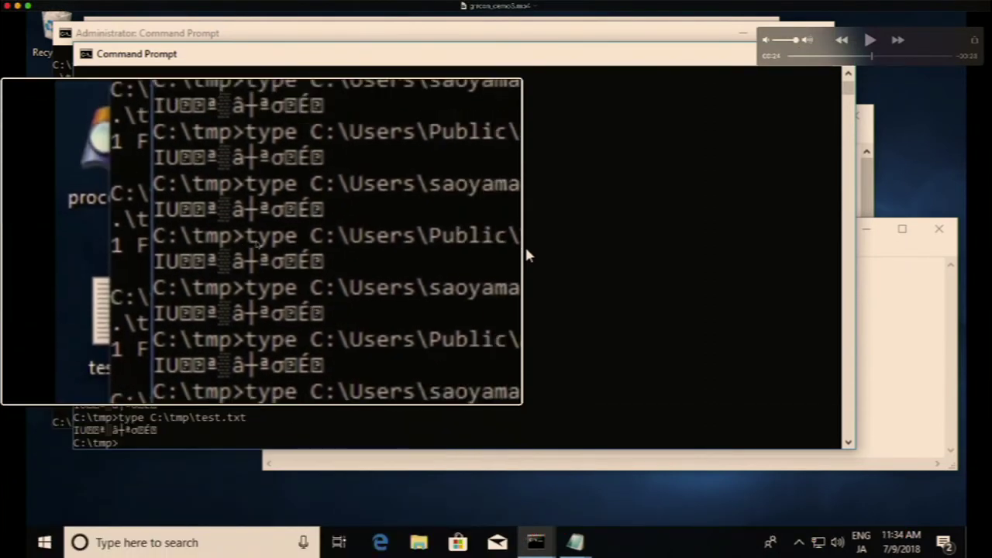
Review the cat output showing the protected test.txt copies now garbled
{"action": "key", "text": "space"}
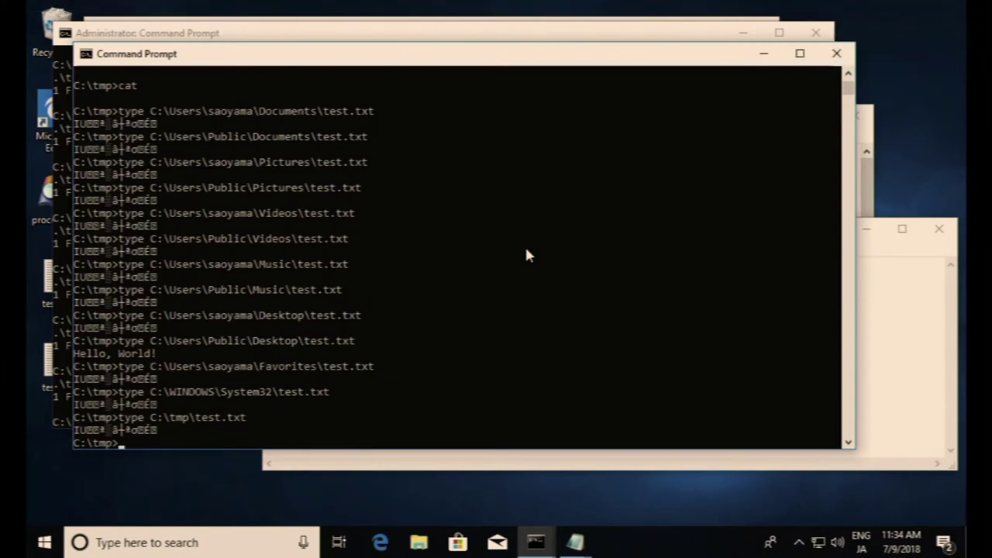
Close both Command Prompts and find Anti-ControlledFolderAccess.dll loaded by explorer.exe in Process Explorer
{"action": "left_click", "coordinate": [838, 55]}
{"action": "left_click", "coordinate": [816, 33]}
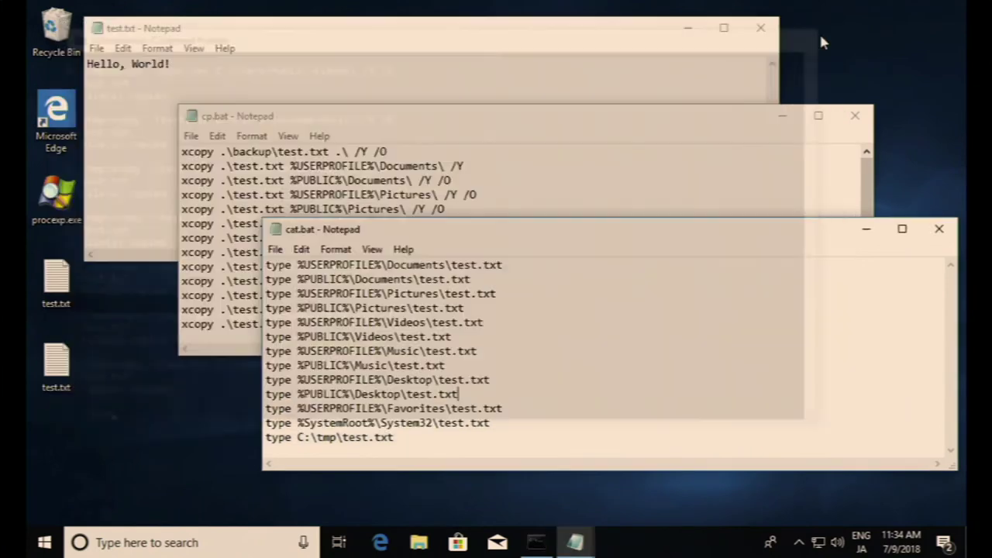
{"action": "left_click", "coordinate": [59, 203]}
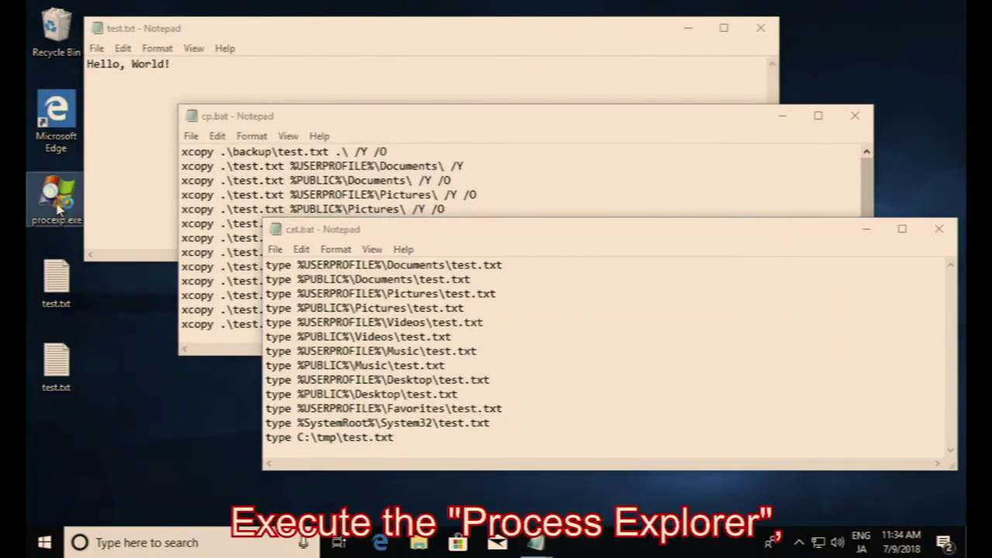
{"action": "double_click", "coordinate": [59, 203]}
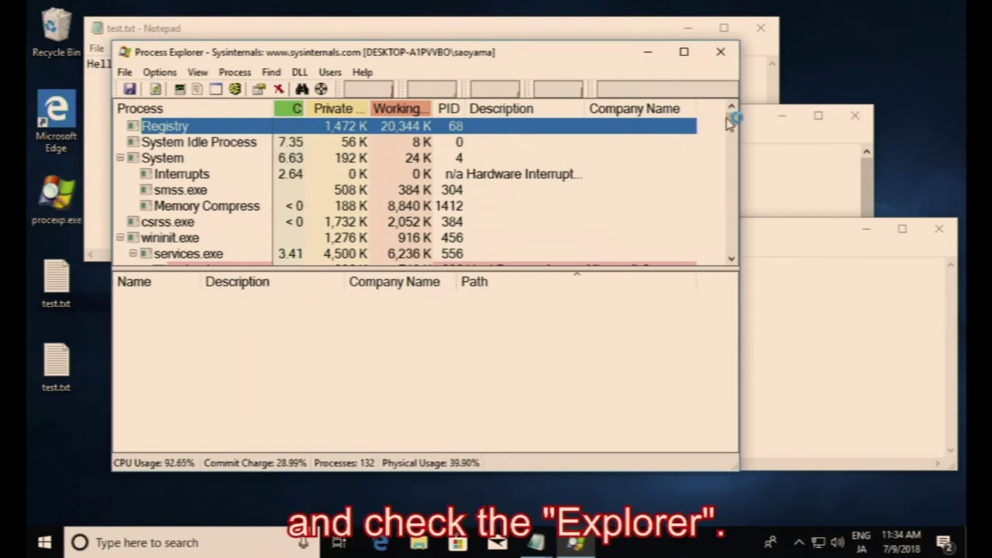
{"action": "left_click_drag", "start_coordinate": [729, 122], "coordinate": [729, 246]}
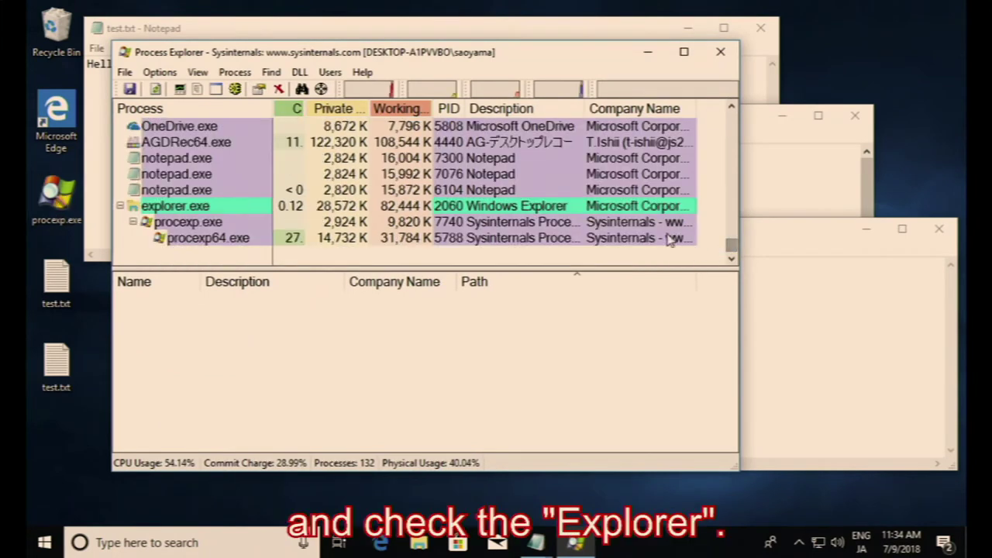
{"action": "left_click", "coordinate": [459, 207]}
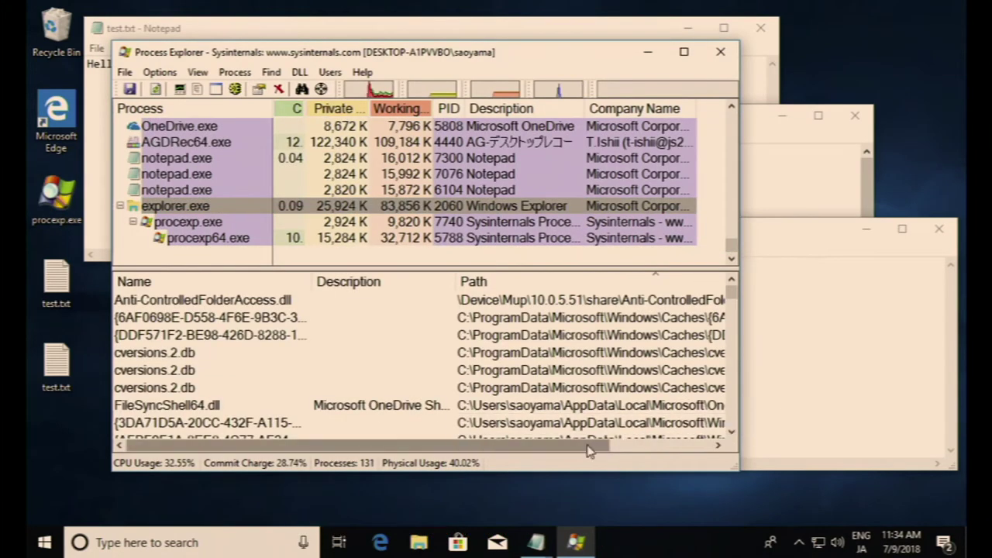
{"action": "left_click_drag", "start_coordinate": [589, 451], "coordinate": [682, 451]}
{"action": "left_click", "coordinate": [593, 302]}
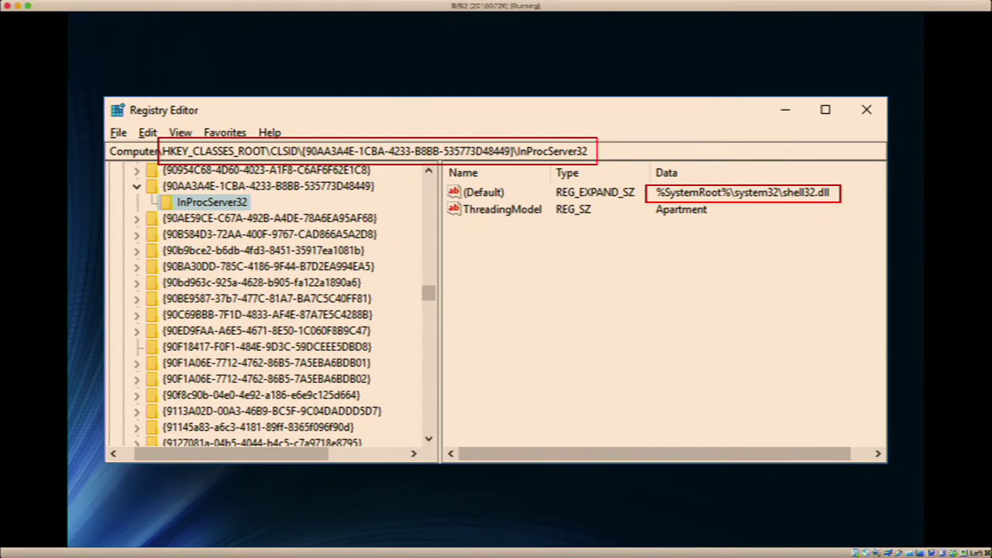
Advance past the HKEY_CLASSES_ROOT merged-view slide to the HKLM vs HKCU CLSID comparison
{"action": "key", "text": "Right"}
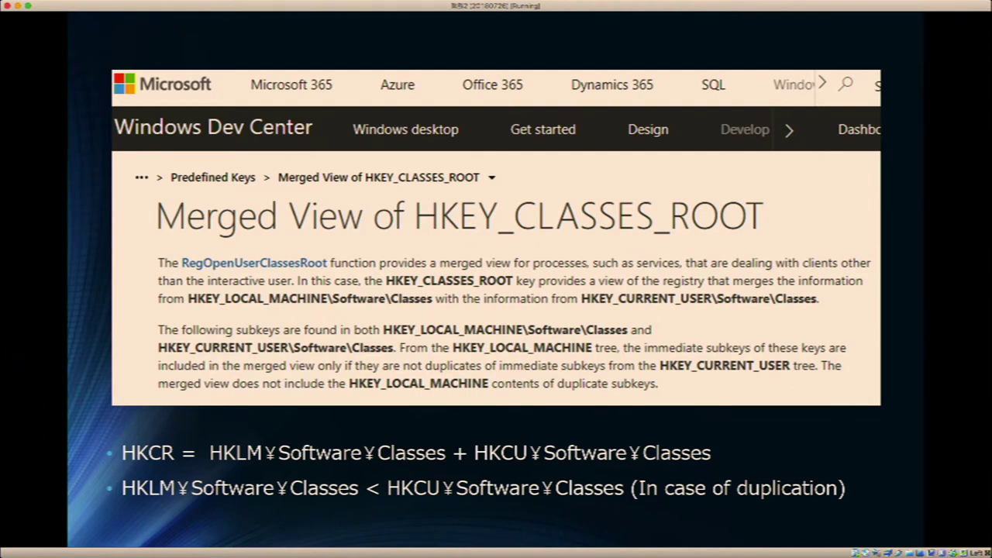
{"action": "key", "text": "Right"}
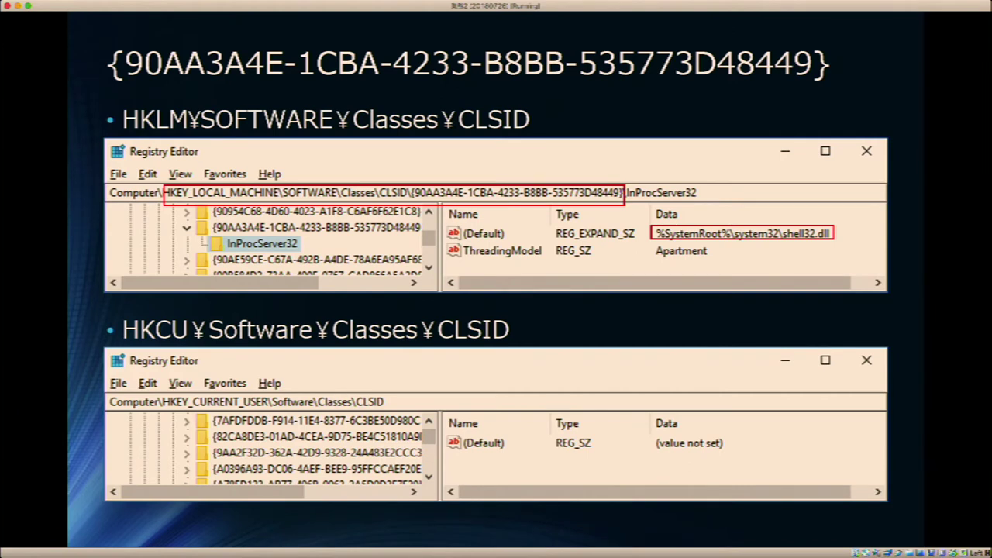
Show the Mechanism slide with HKCU pointing at \\Server\Share\Malicious.dll
{"action": "key", "text": "Right"}
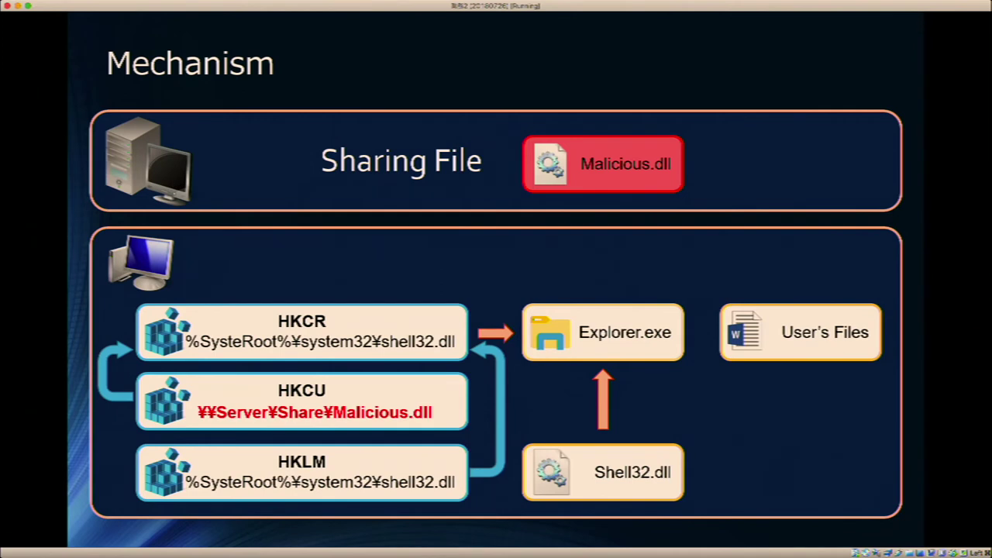
Reveal HKCR resolving to Malicious.dll and Explorer encrypting user files, then show the MSRC report slide
{"action": "key", "text": "Right"}
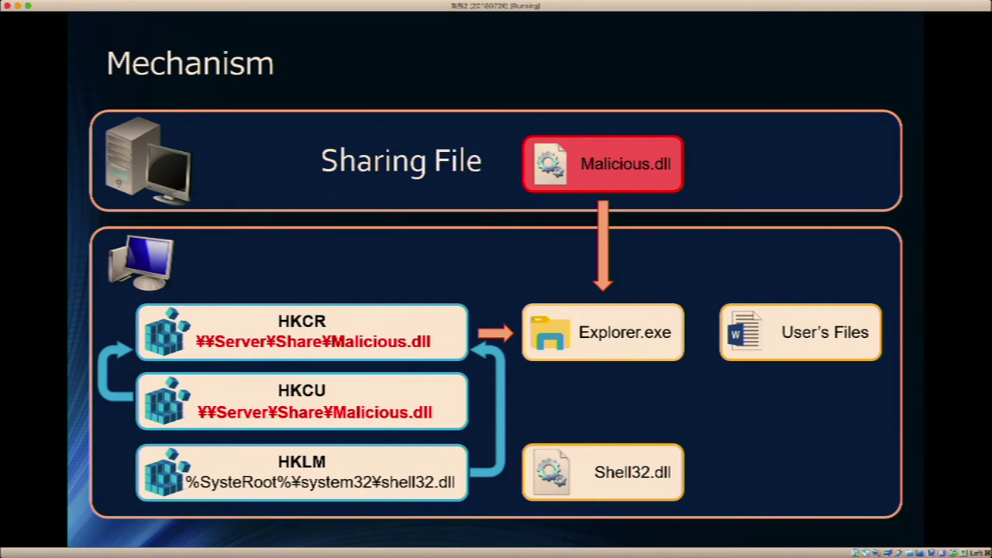
{"action": "key", "text": "Right"}
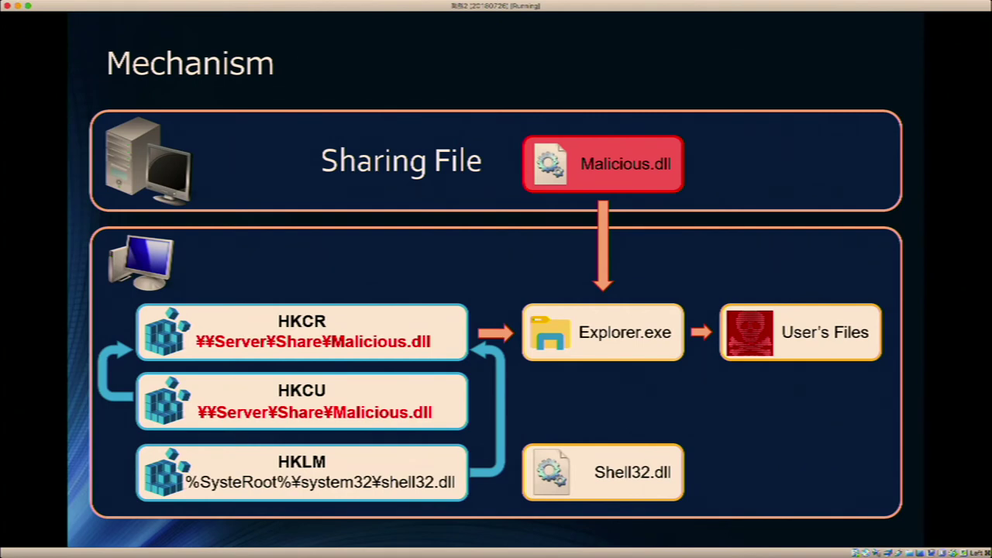
{"action": "key", "text": "Right"}
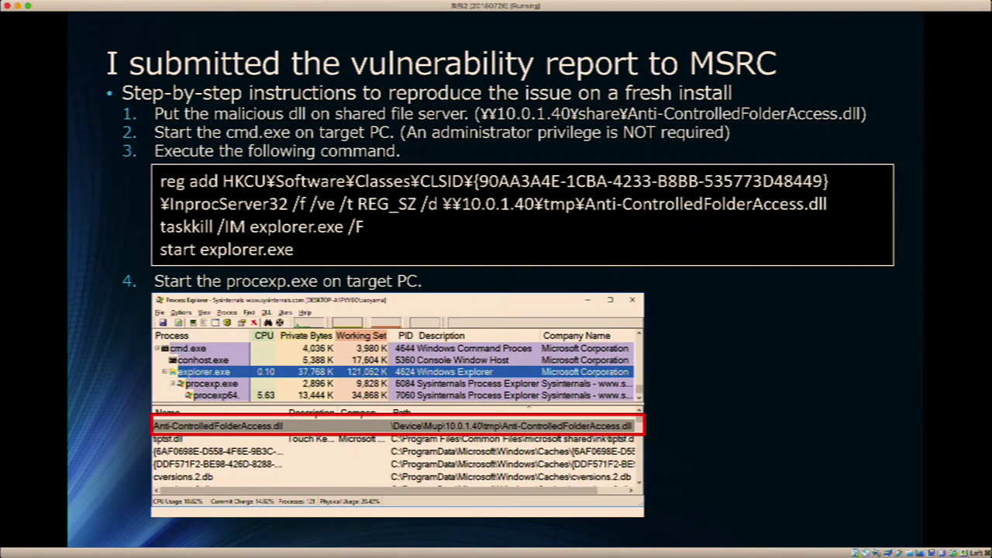
Show the 'MSRC's answer was…' slide quoting 'does not meet the bar for security servicing'
{"action": "key", "text": "Right"}
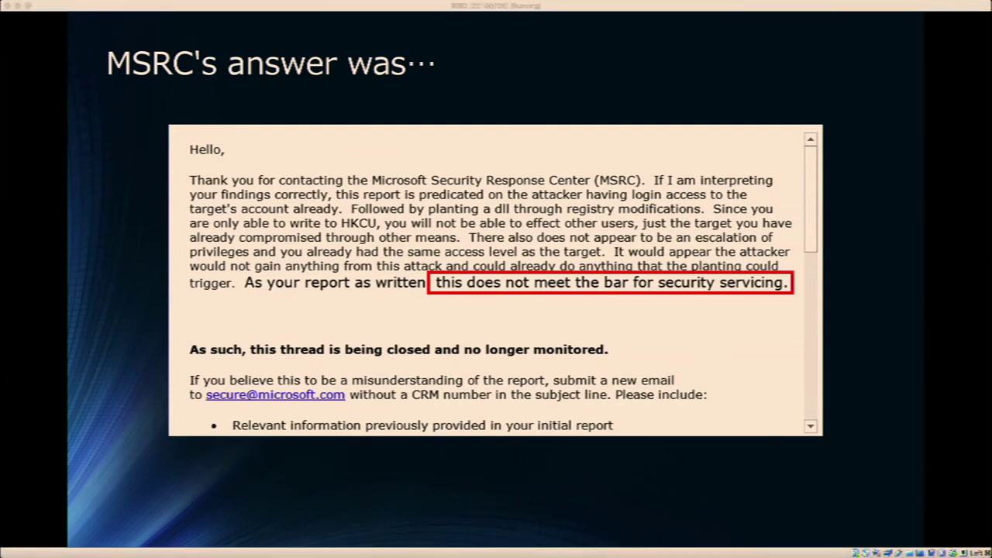
Advance to the 'How to avoid it?' slide that opens the mitigation section
{"action": "key", "text": "Right"}
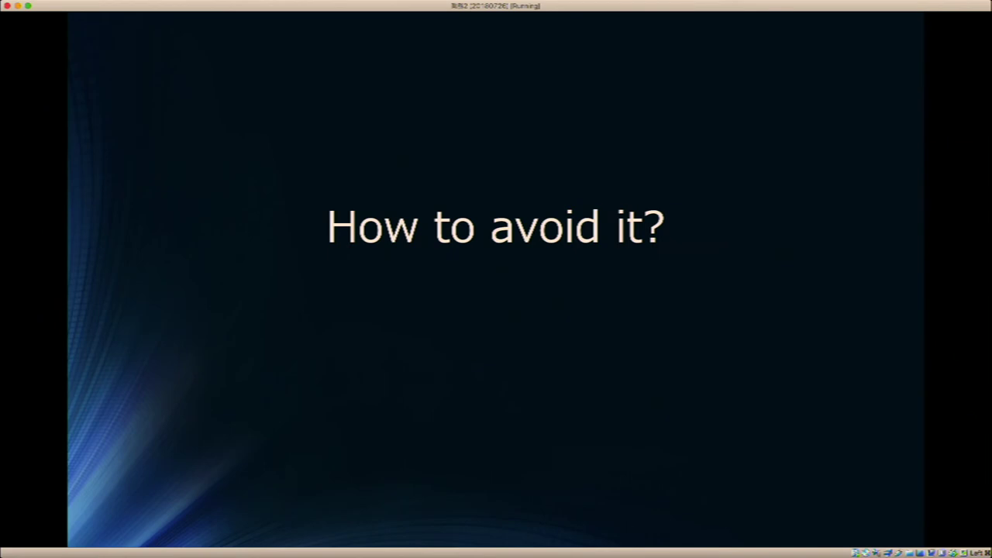
Reveal the advice to always check whether malicious values are written in the registry
{"action": "key", "text": "Right"}
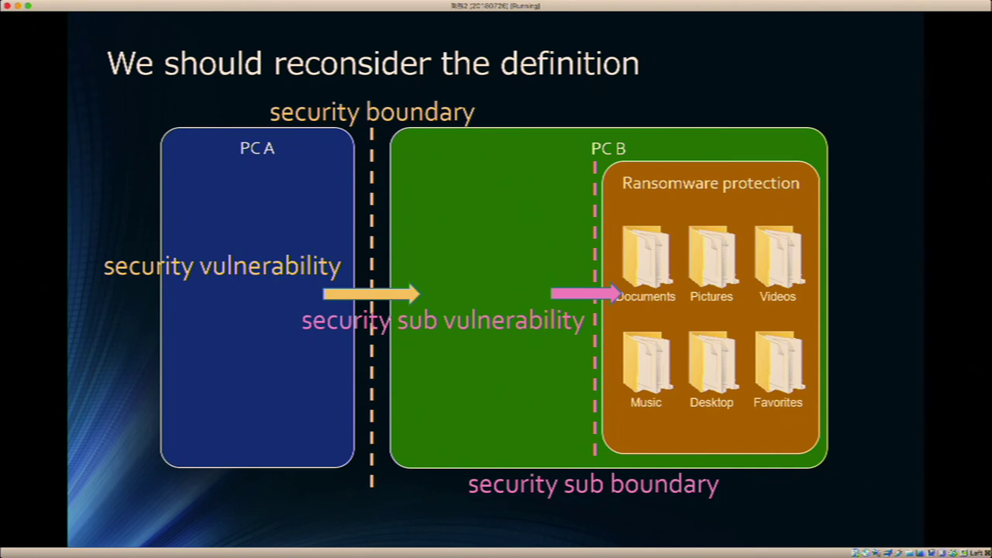
Advance to the closing slide showing the presenter's social media and SlideShare links
{"action": "key", "text": "Right"}
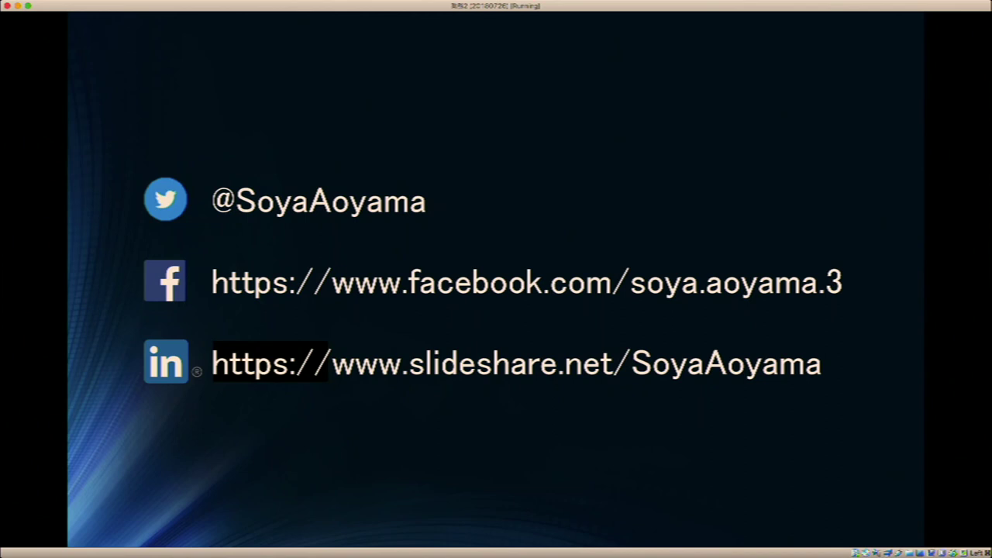